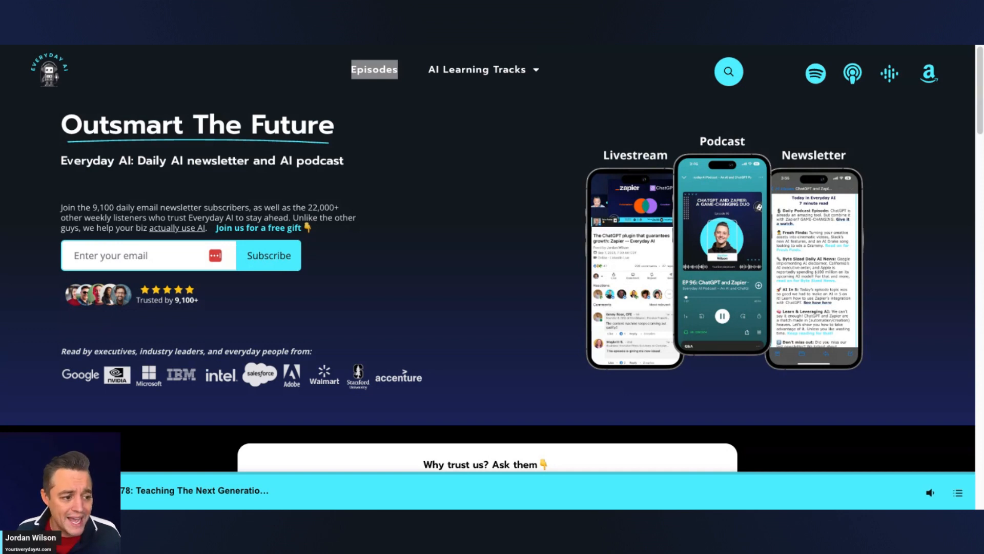
Look over the Suno homepage, from its song idea suggestions down to the team section
key(ctrl+Tab)
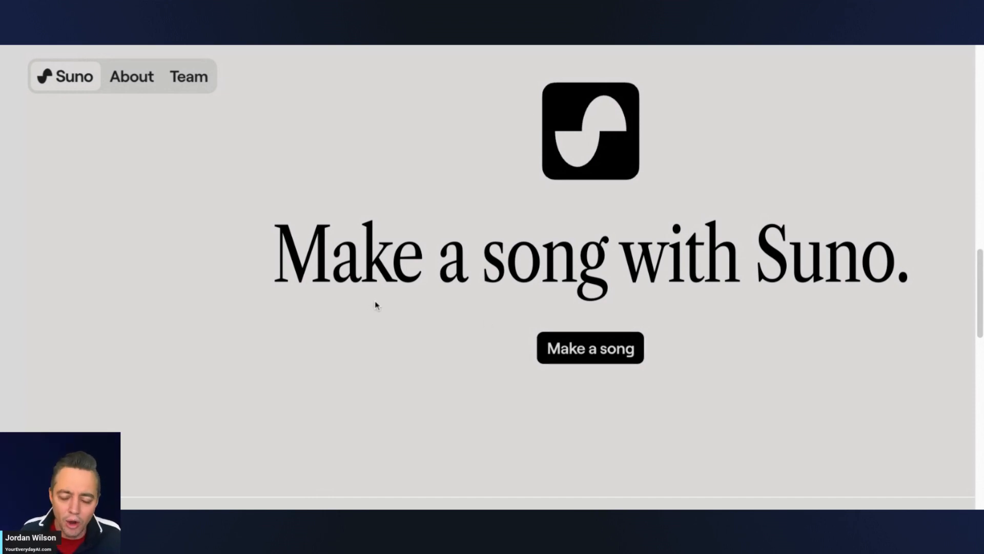
scroll(384, 306, up, 3)
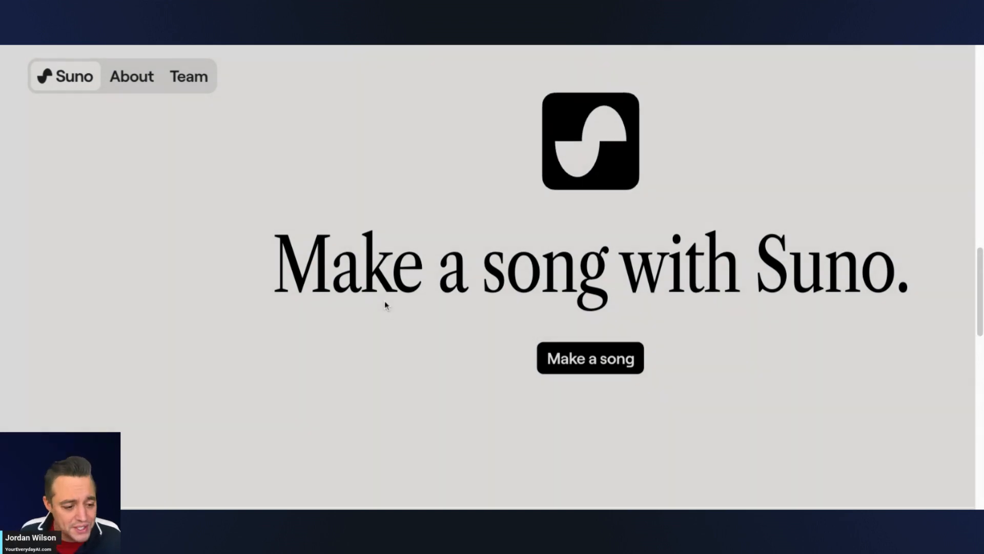
scroll(386, 305, up, 5)
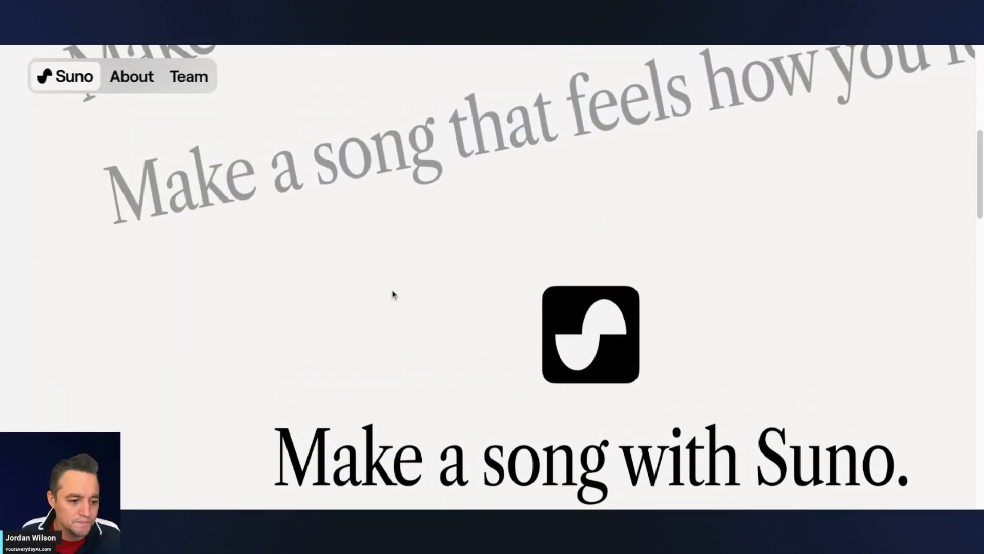
scroll(402, 286, up, 3)
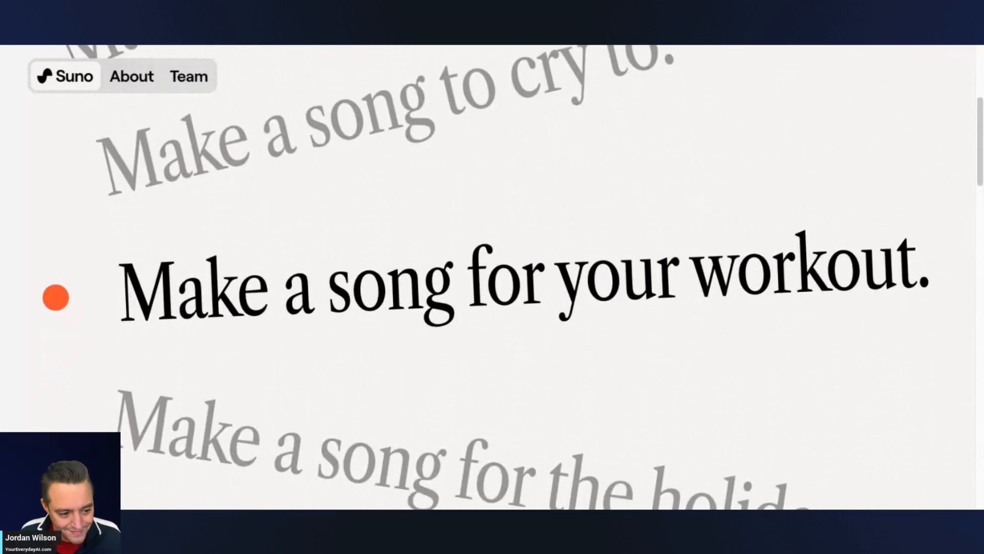
scroll(415, 282, up, 5)
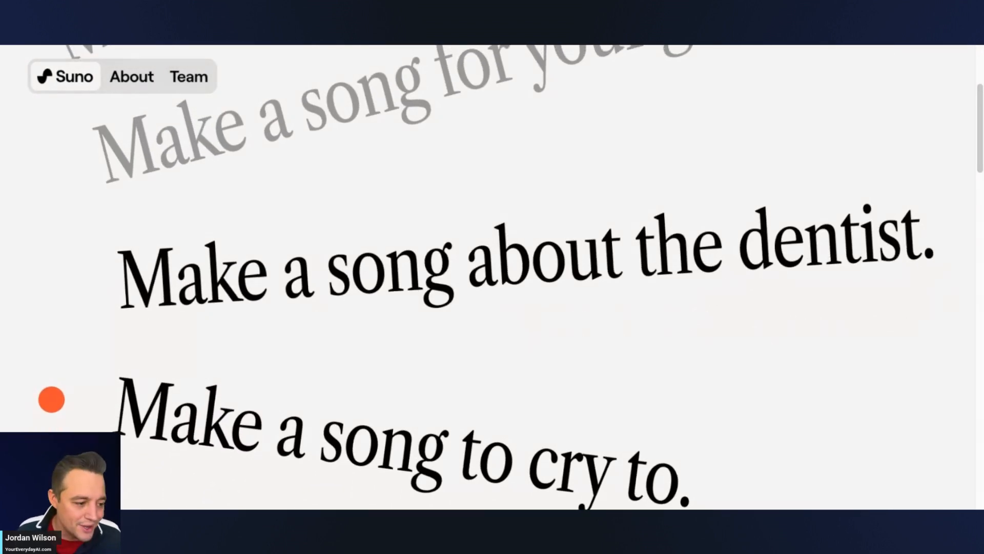
scroll(416, 277, up, 8)
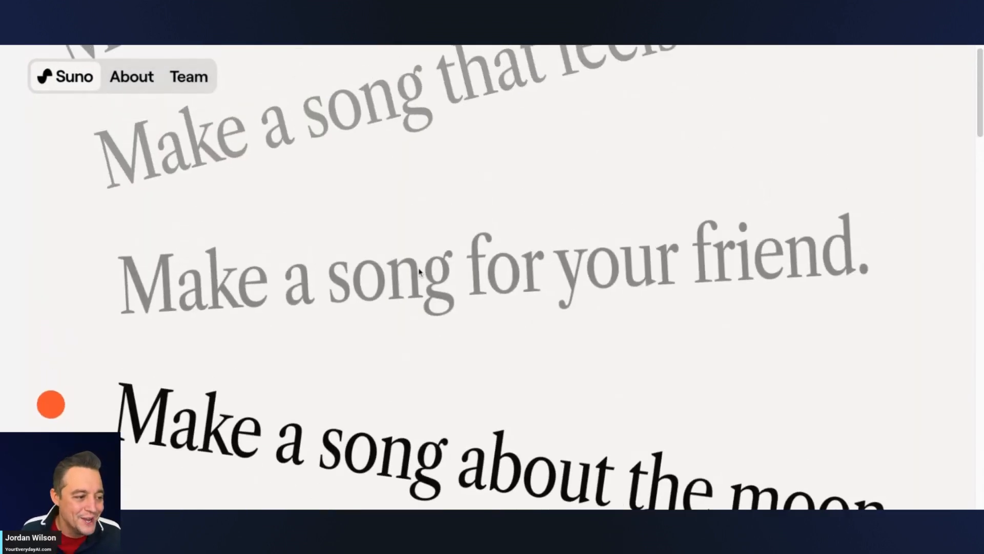
scroll(415, 297, down, 15)
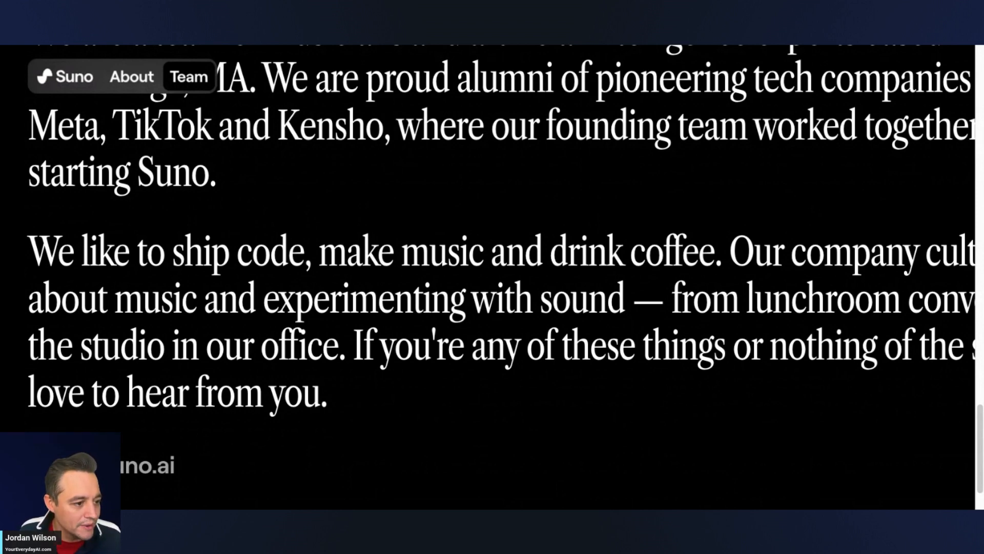
Open the song creation page in the Suno web app and turn off Custom Mode to use the song description
key(ctrl+Tab)
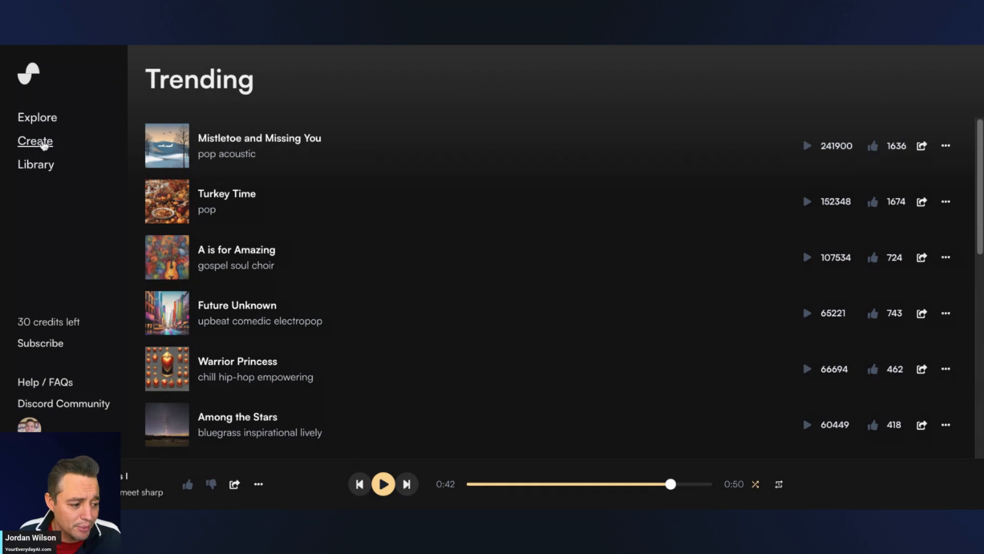
click(41, 143)
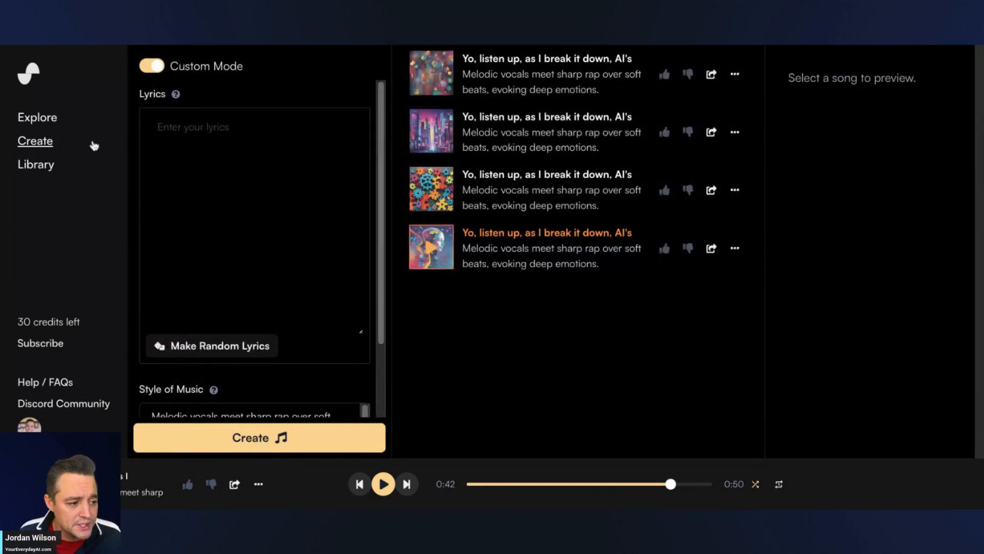
mouse_move(171, 93)
click(151, 66)
click(212, 136)
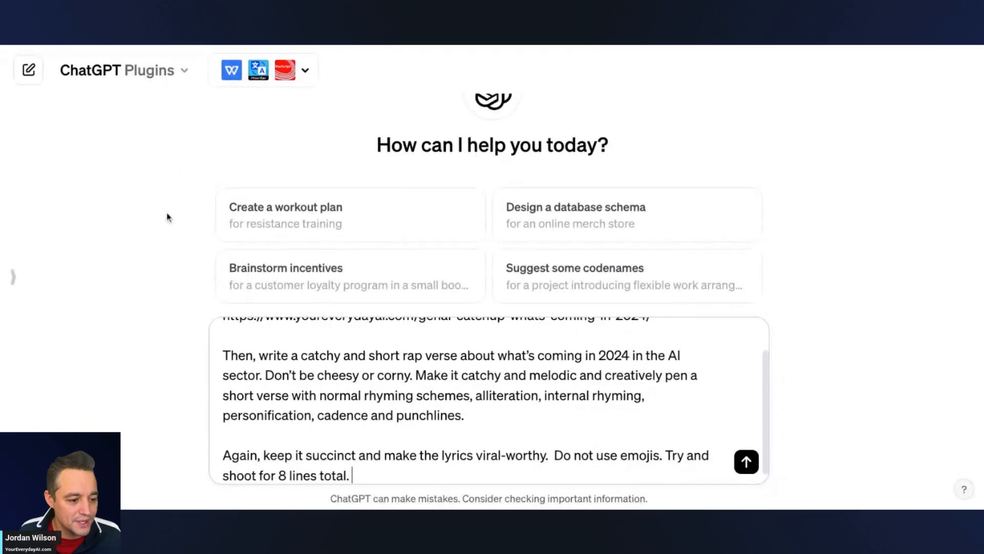
Review the ChatGPT prompt asking the webreader plugin to analyze the episode page and write an 8-line AI rap verse, and send it
scroll(398, 373, up, 2)
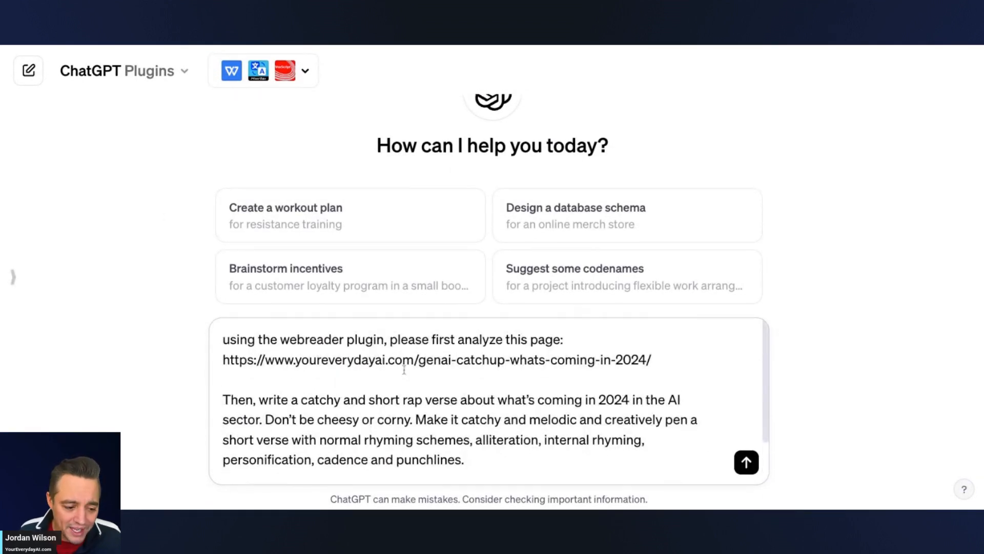
scroll(402, 373, down, 2)
scroll(464, 349, up, 2)
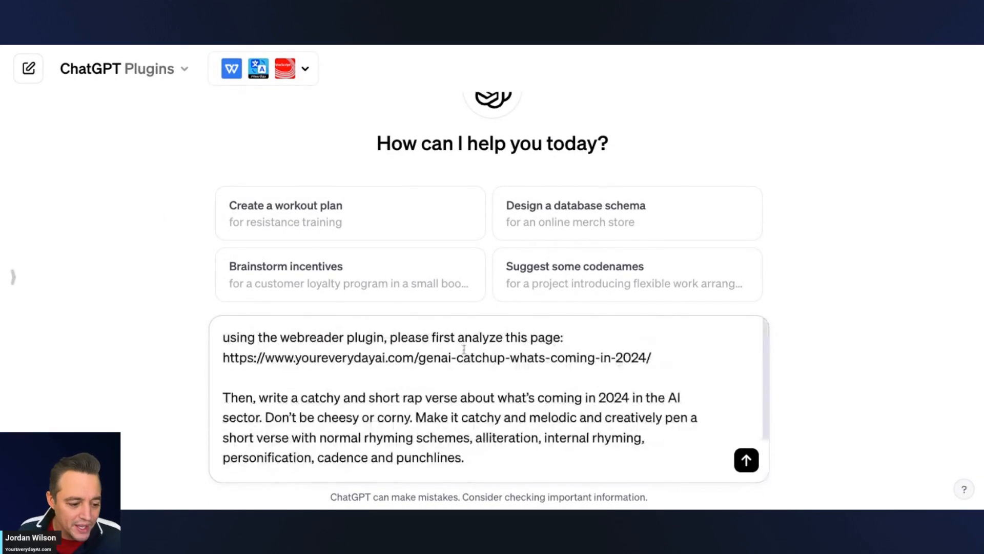
click(290, 336)
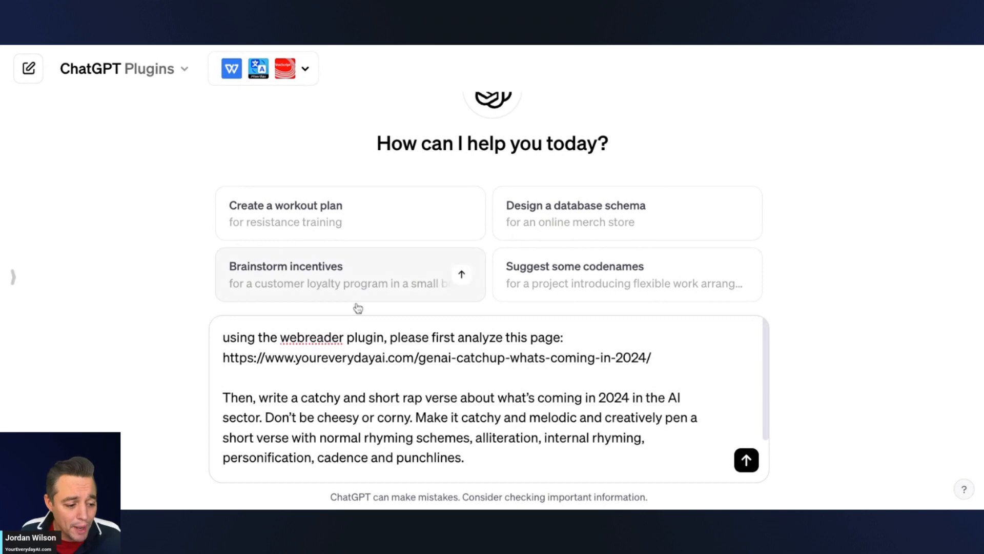
click(747, 459)
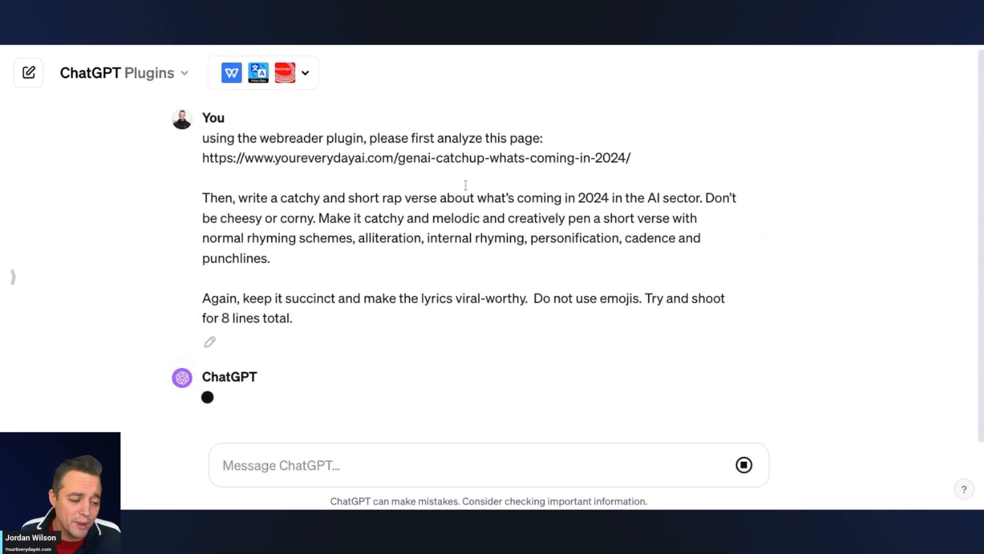
Look through the episode page "GenAI Catchup – What's coming in 2024", down to its podcast transcript
click(310, 34)
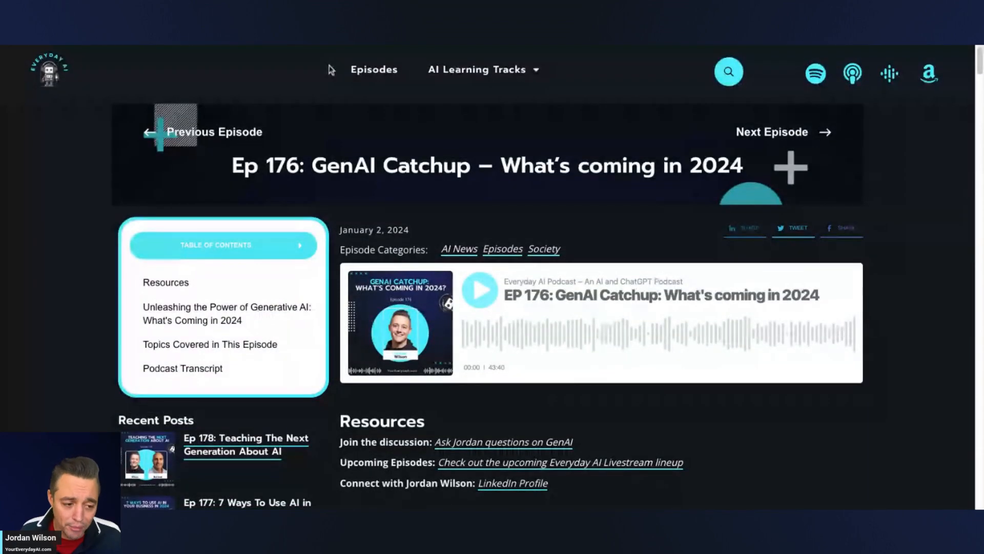
scroll(433, 174, down, 15)
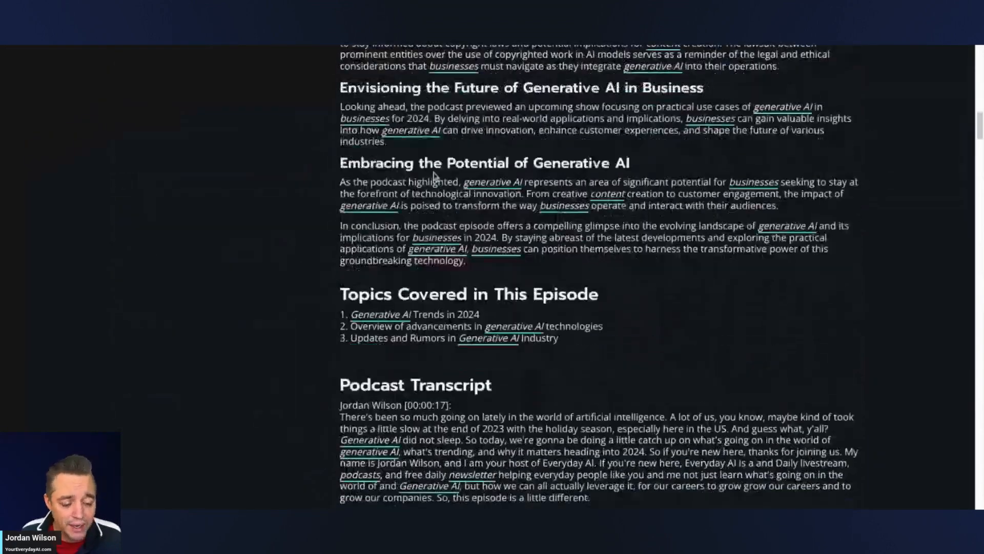
scroll(433, 174, up, 15)
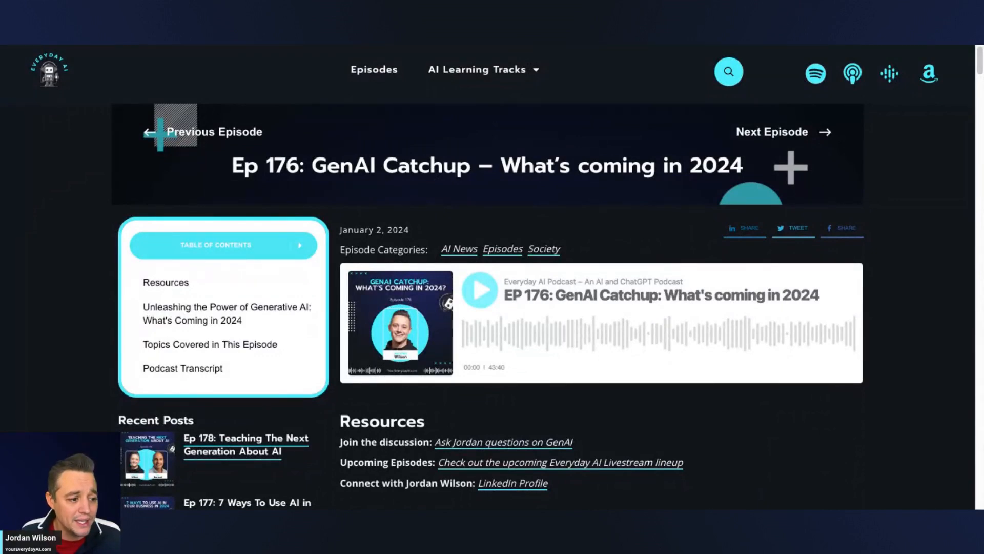
Return to the ChatGPT conversation and reread the prompt's instructions on catchy, melodic style and rhyme schemes
key(ctrl+Tab)
scroll(419, 164, up, 2)
drag(301, 213, 675, 233)
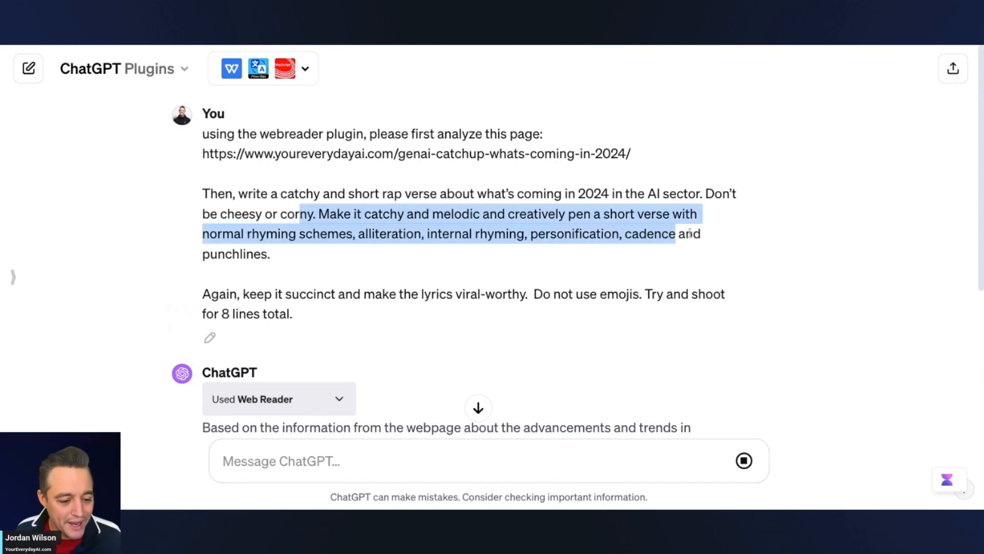
click(514, 190)
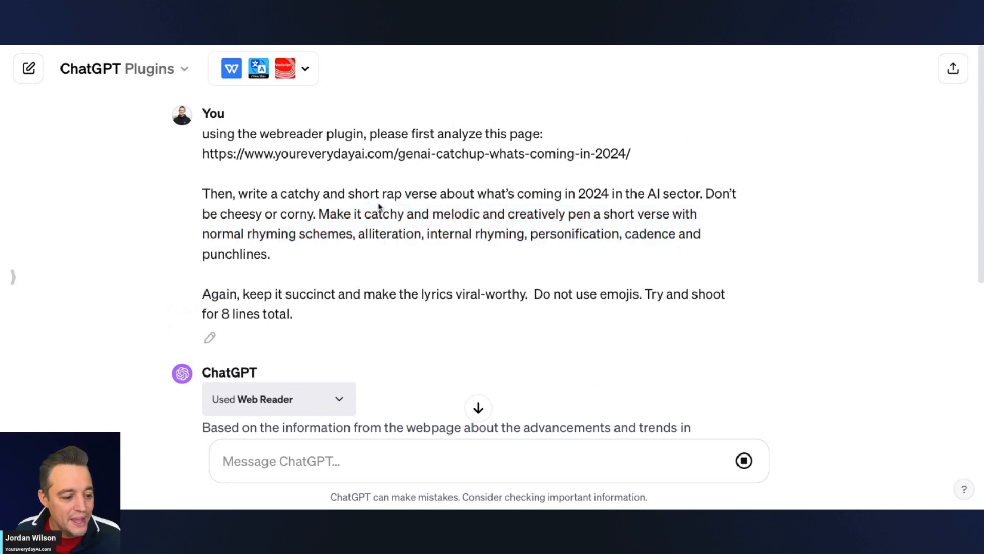
drag(320, 195, 313, 213)
click(313, 201)
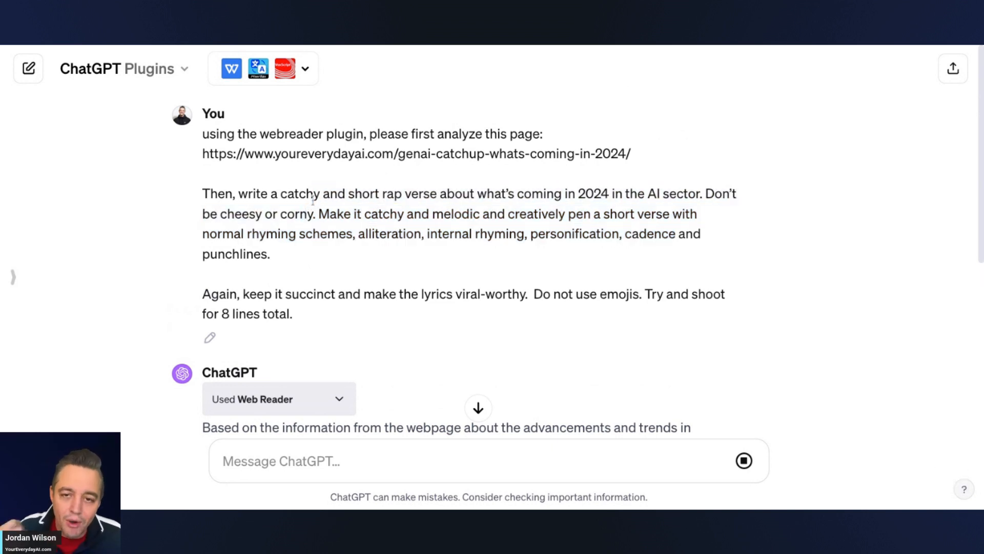
Compare the generated rap verse with the prompt and copy the complete lyrics block
scroll(334, 188, down, 7)
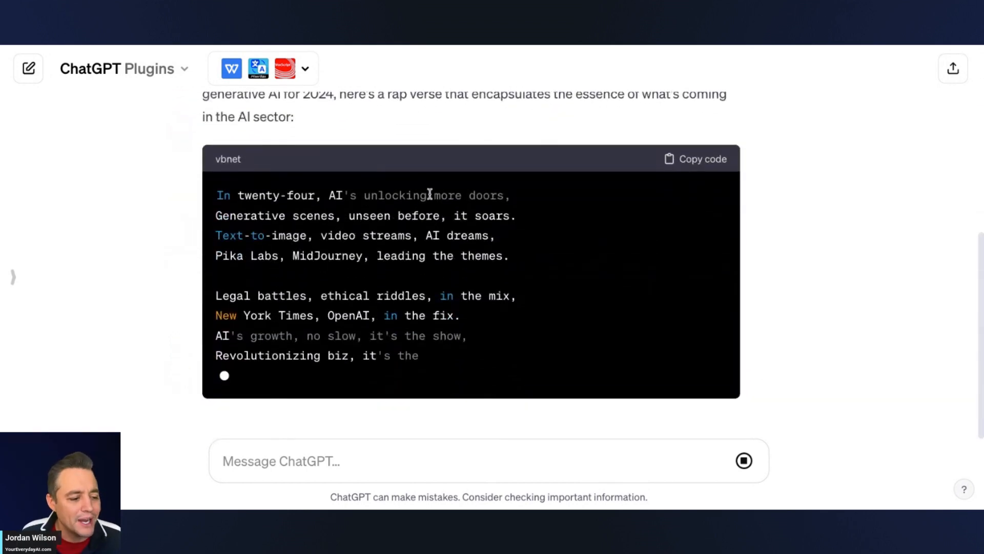
scroll(430, 195, up, 2)
scroll(429, 194, down, 2)
scroll(358, 207, up, 7)
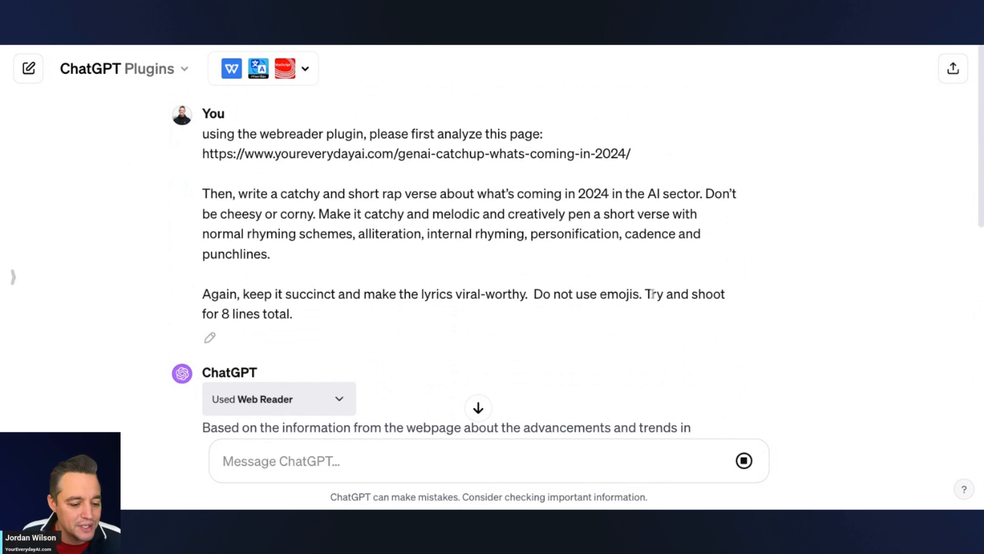
scroll(570, 294, down, 8)
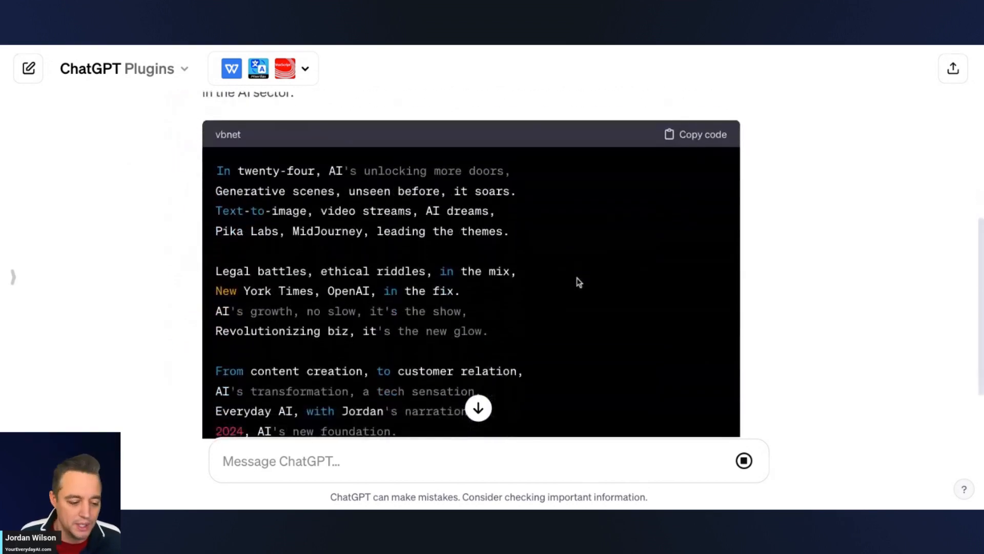
scroll(583, 271, down, 1)
scroll(583, 269, up, 2)
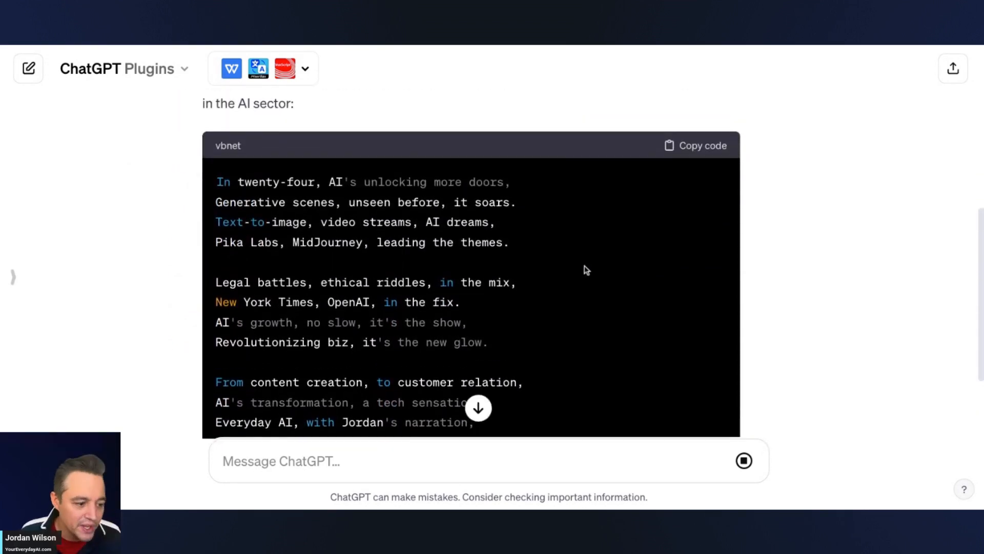
scroll(585, 266, down, 1)
scroll(585, 270, up, 1)
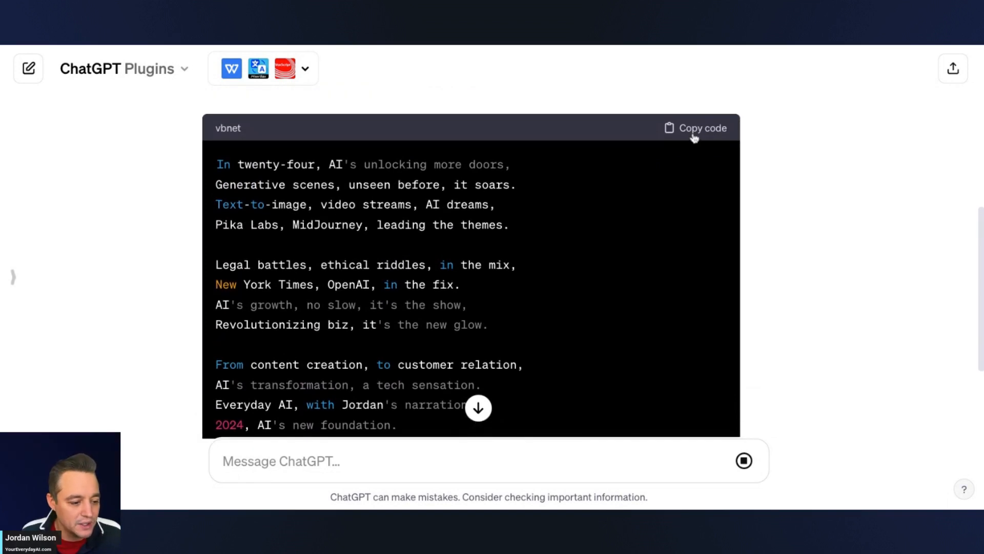
click(695, 132)
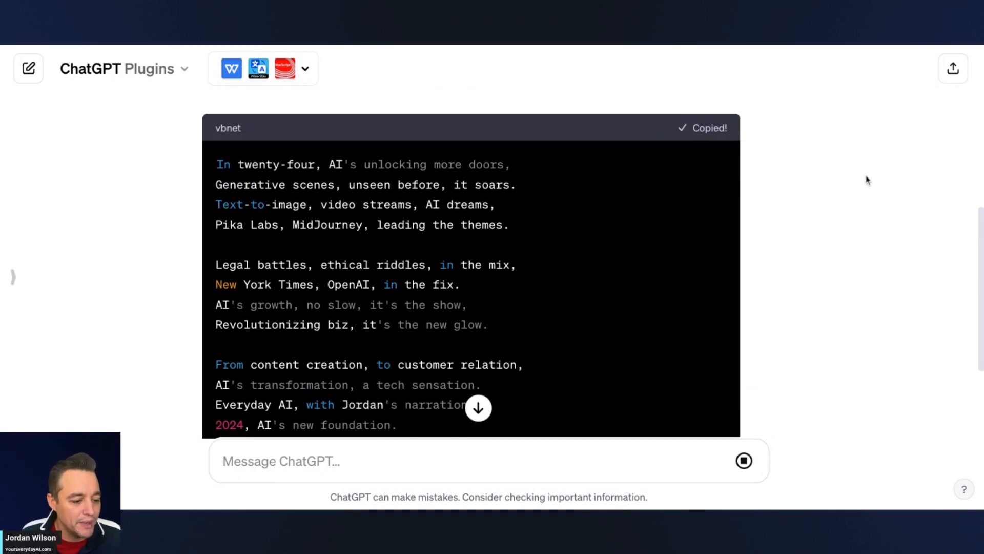
Switch to the Suno creation page, turn on Custom Mode and paste the copied rap verse as the lyrics
scroll(586, 270, down, 1)
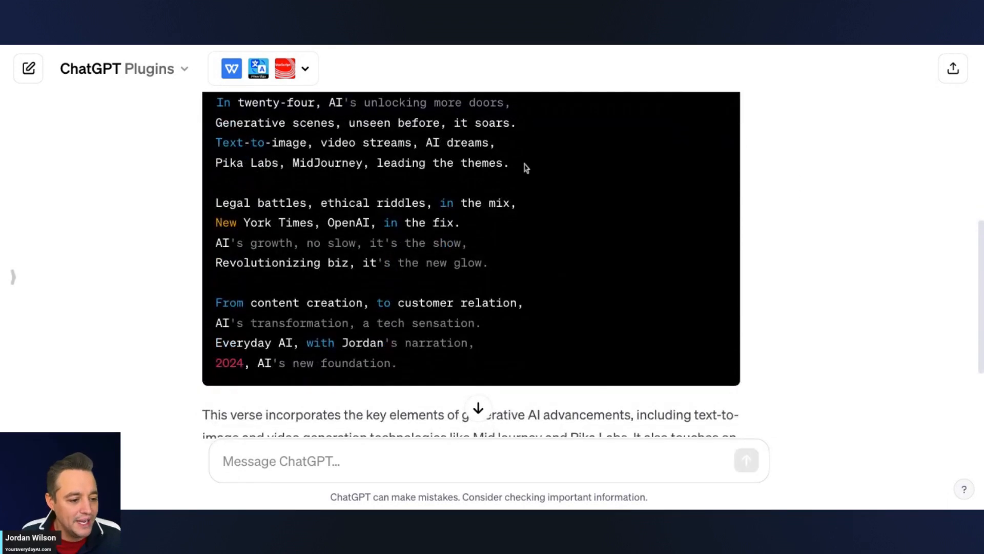
scroll(569, 291, down, 1)
scroll(566, 290, up, 2)
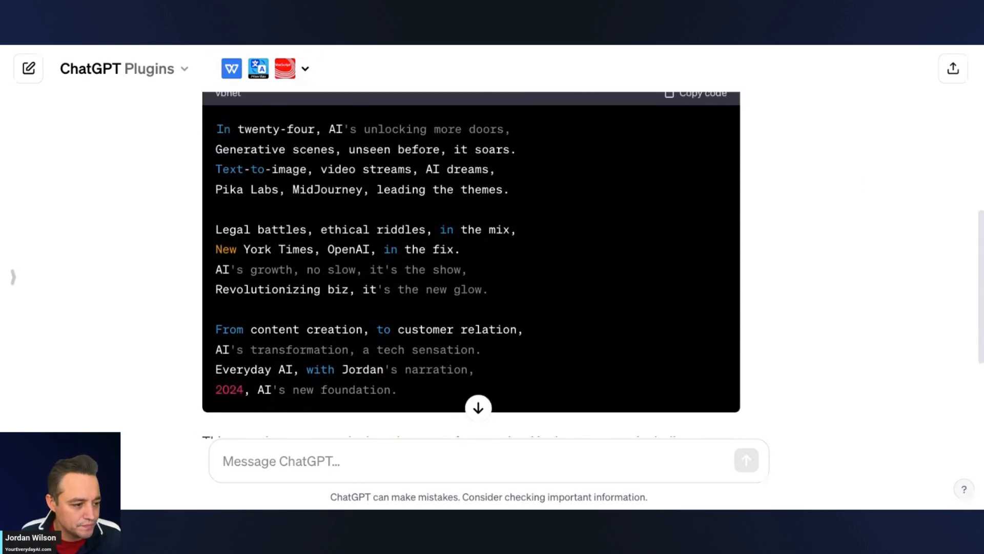
click(272, 45)
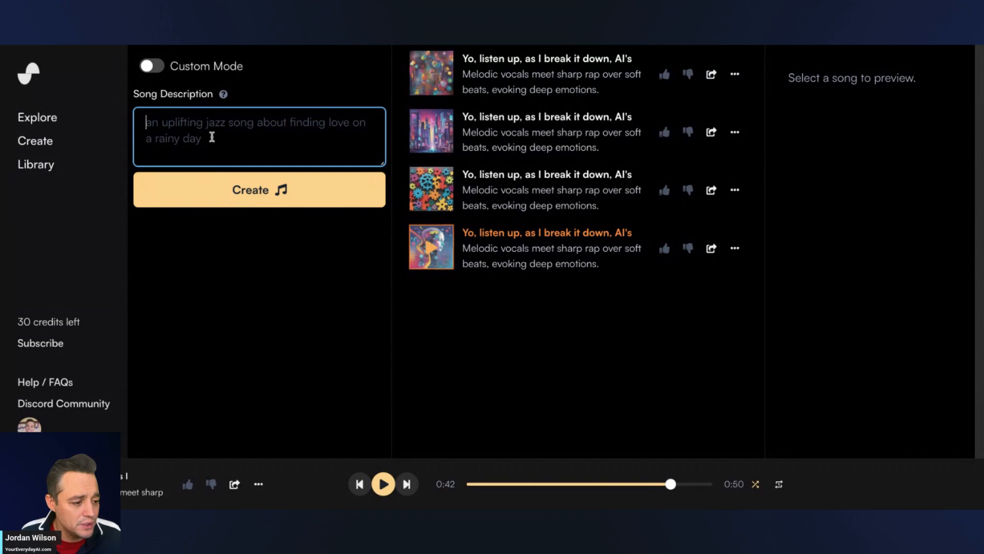
click(152, 70)
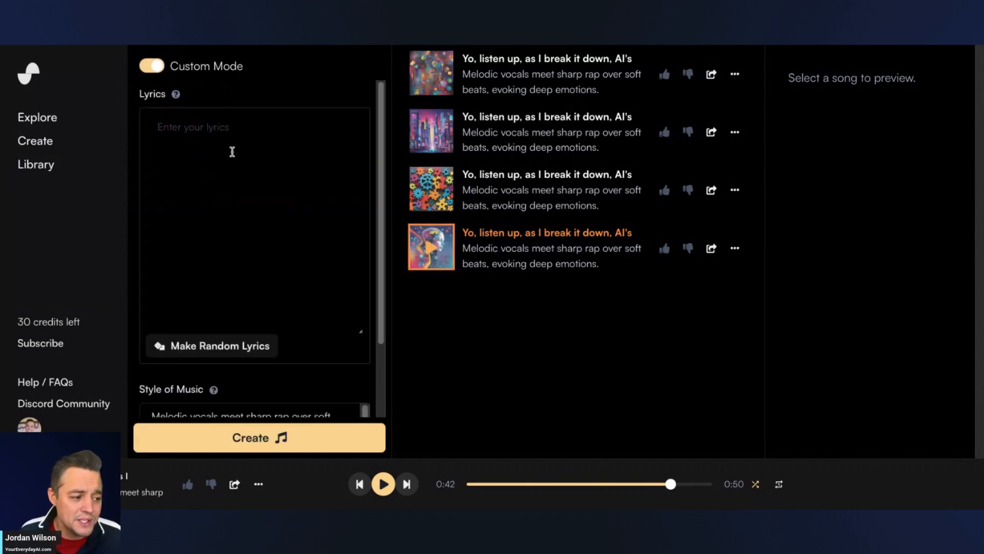
click(231, 157)
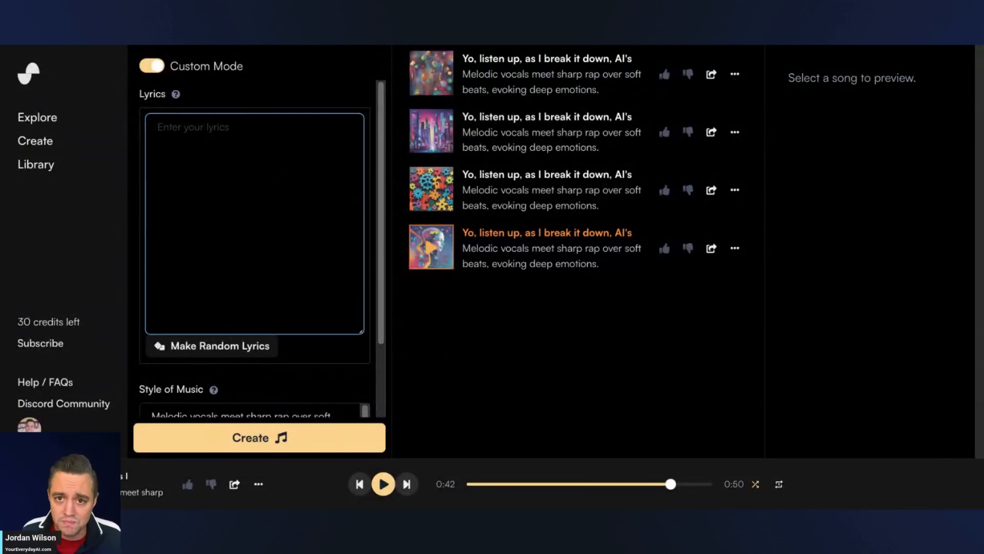
key(ctrl+v)
scroll(300, 262, down, 1)
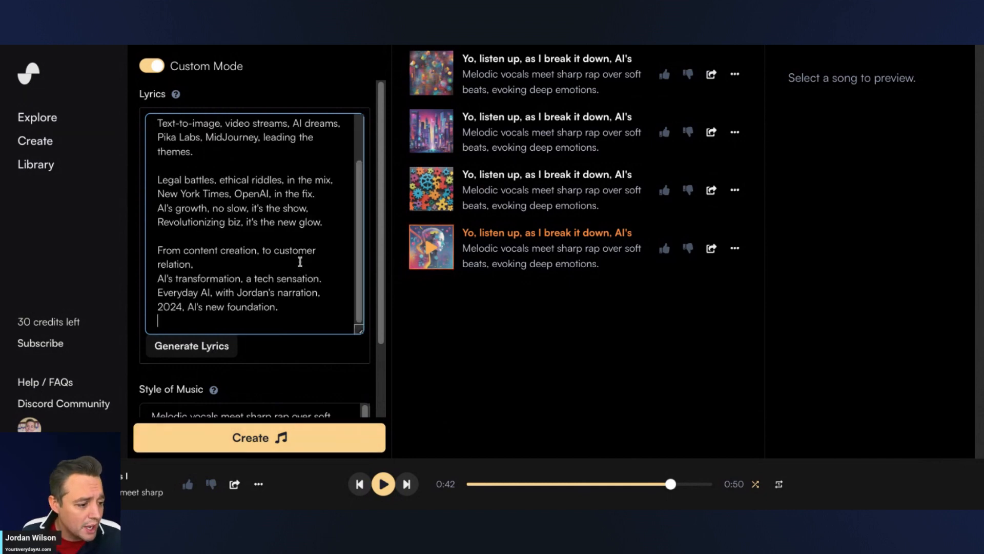
Delete the last four-line stanza, starting with "From content creation", from the lyrics
scroll(301, 262, up, 1)
scroll(301, 263, down, 1)
drag(294, 316, 154, 242)
key(BackSpace)
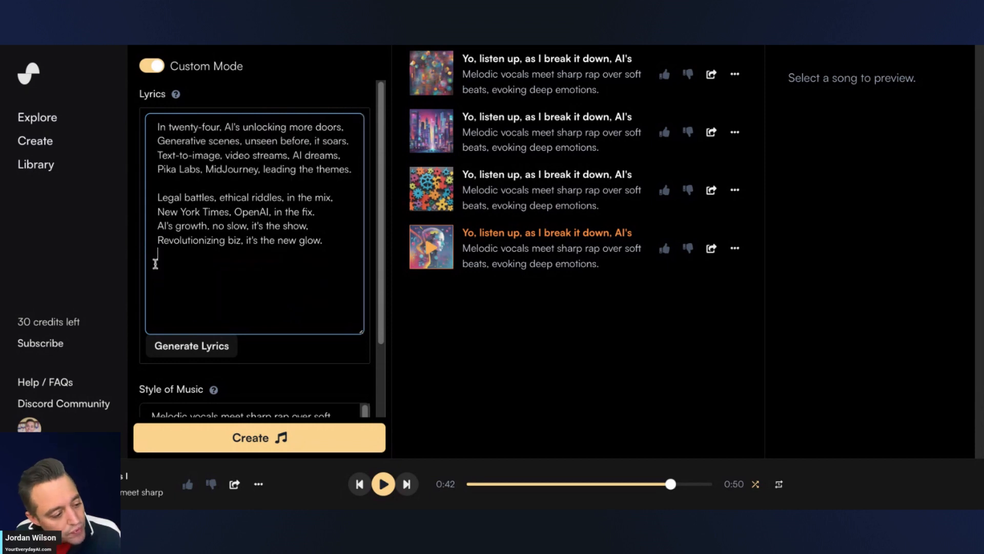
Generate new songs from the shortened two-stanza lyrics, keeping the melodic-vocals-and-sharp-rap music style and no title
mouse_move(177, 100)
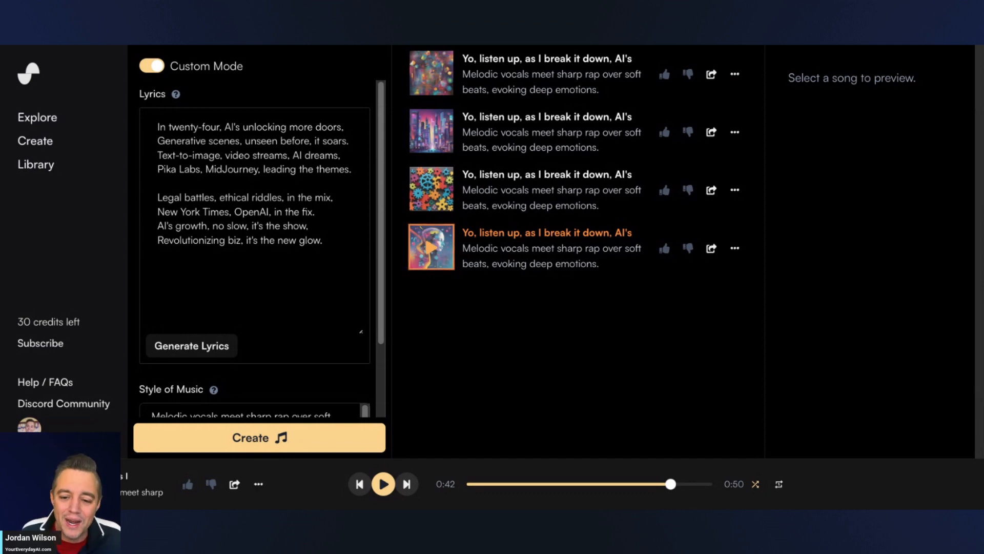
scroll(254, 256, down, 2)
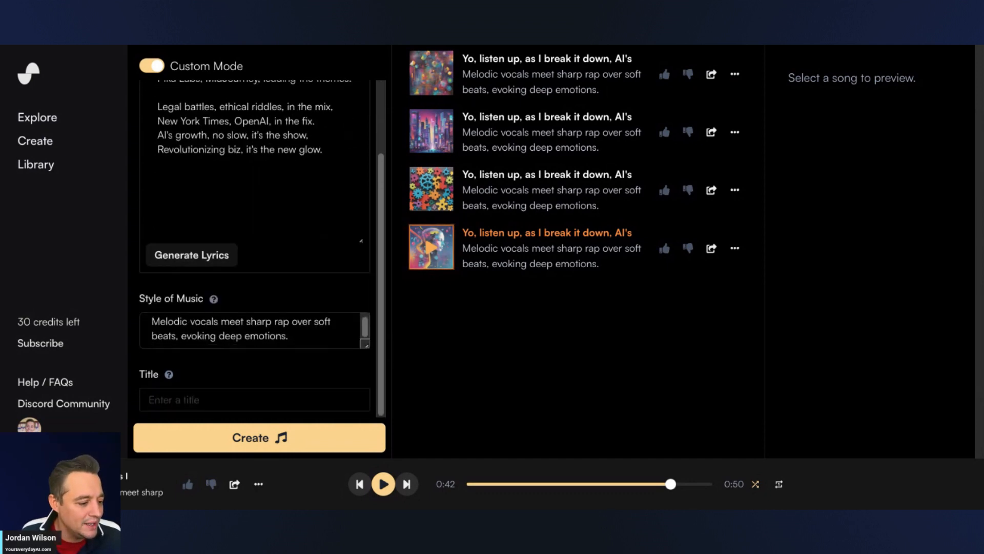
triple_click(287, 336)
click(287, 336)
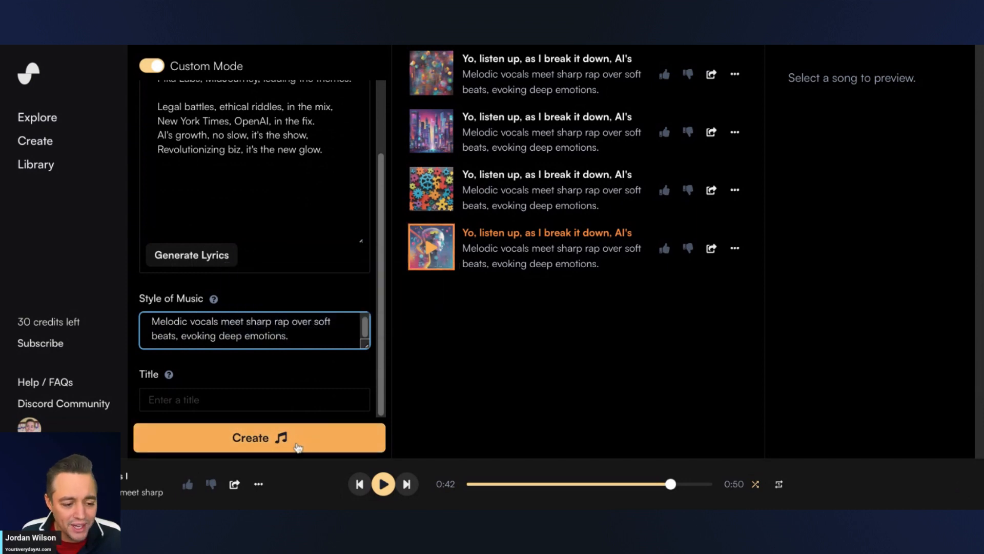
click(298, 447)
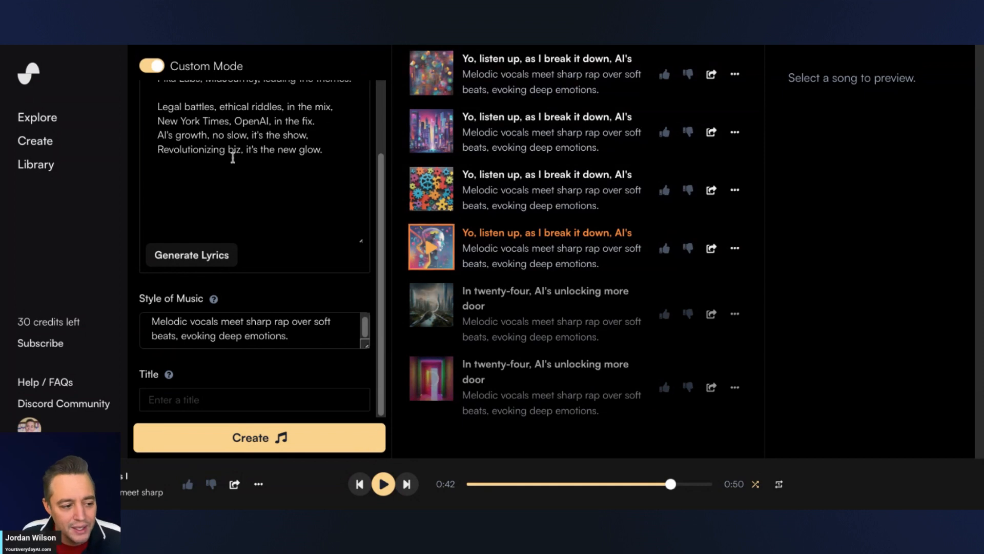
scroll(233, 157, up, 2)
drag(338, 244, 146, 125)
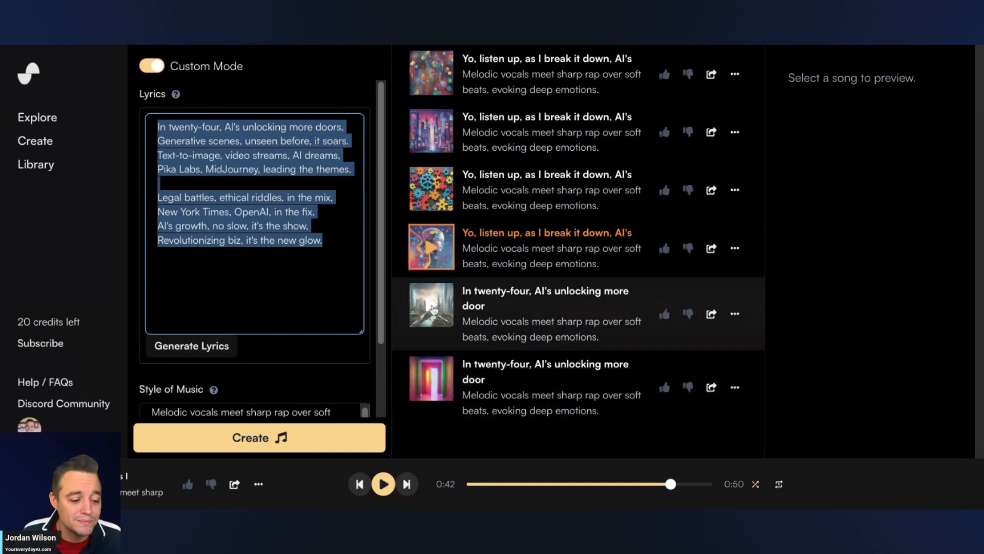
Play the first new "In twenty-four" song and follow its lyrics line by line to check the vocals
click(432, 309)
scroll(782, 322, down, 3)
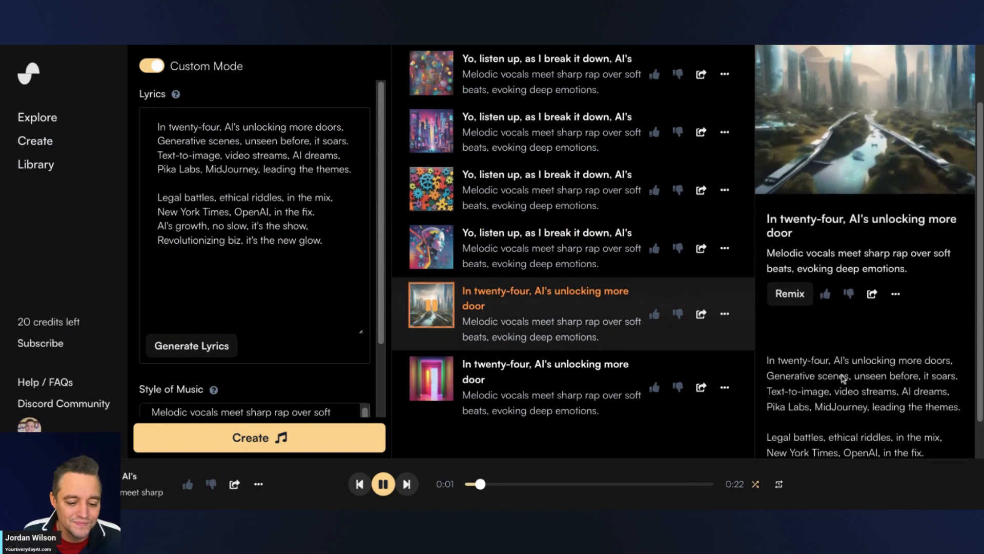
triple_click(846, 331)
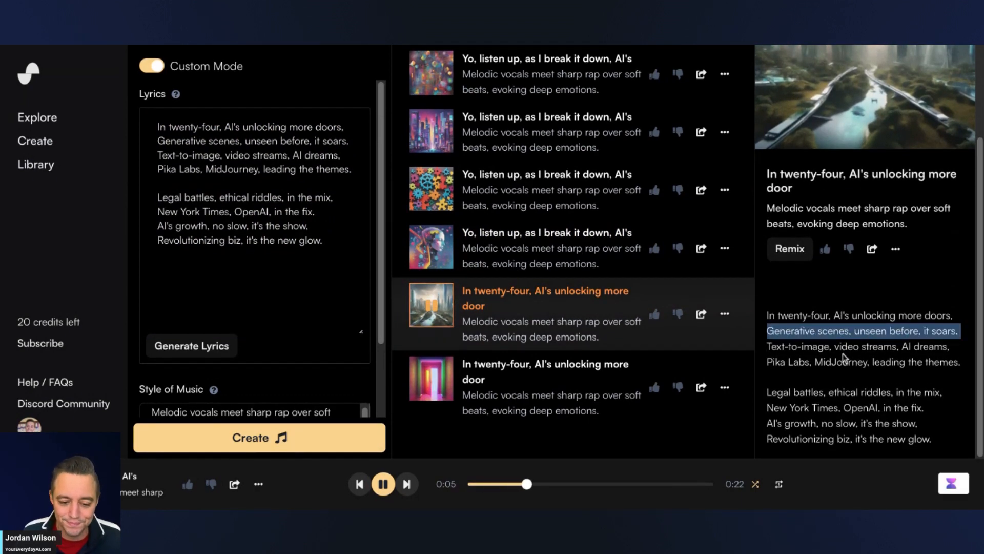
triple_click(843, 348)
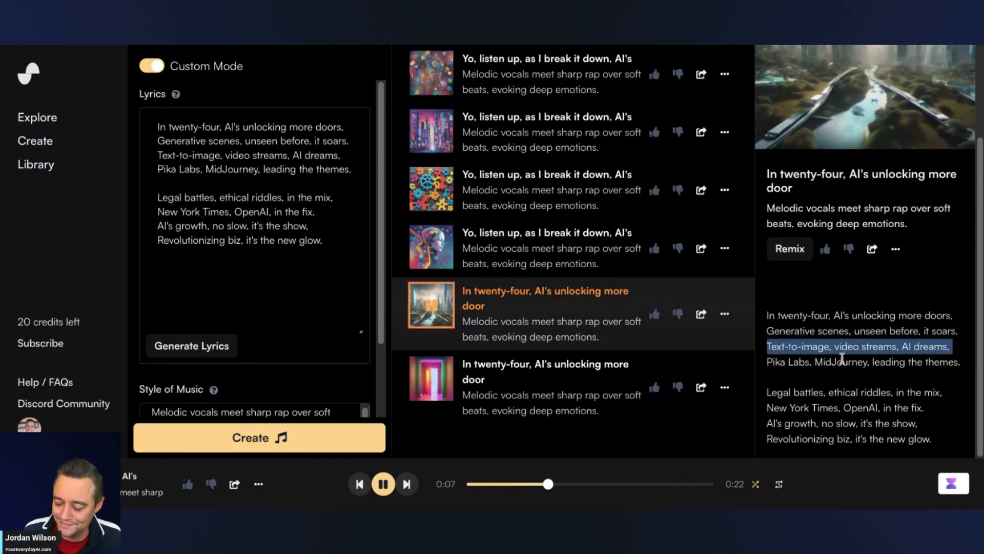
triple_click(837, 363)
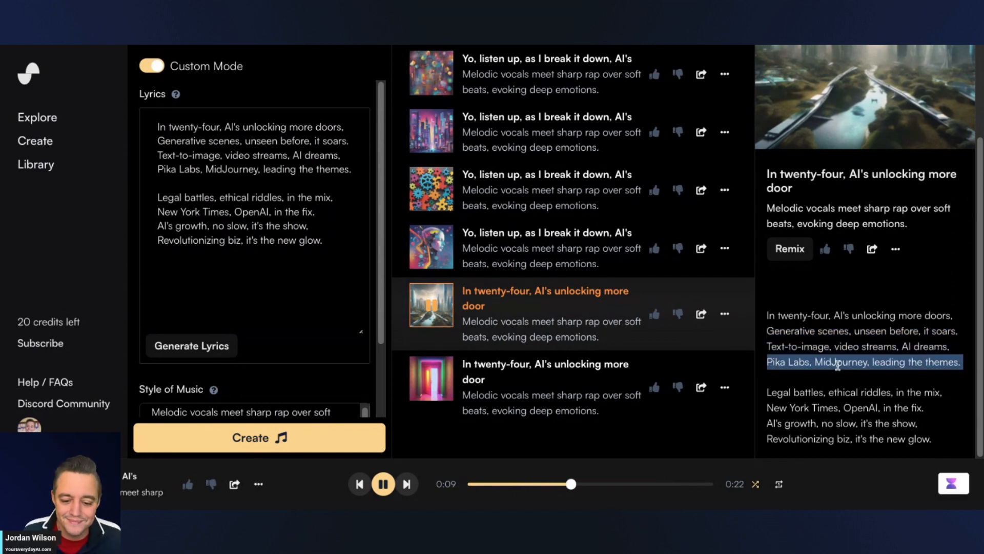
triple_click(835, 391)
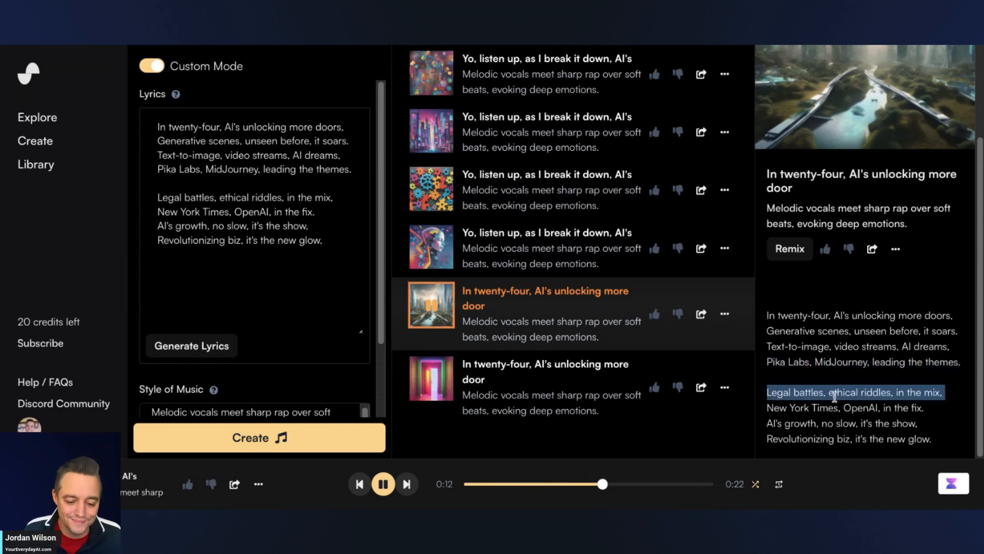
triple_click(893, 409)
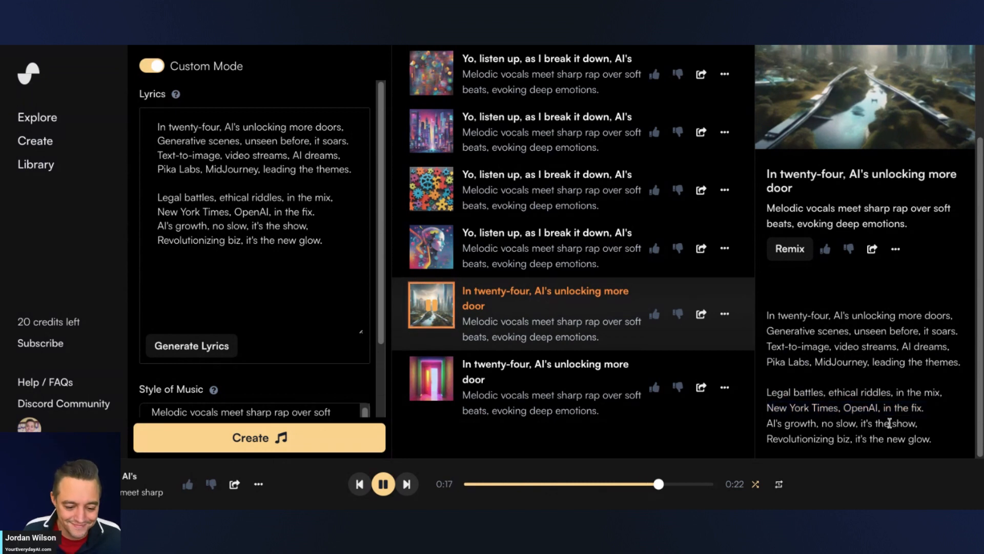
triple_click(890, 422)
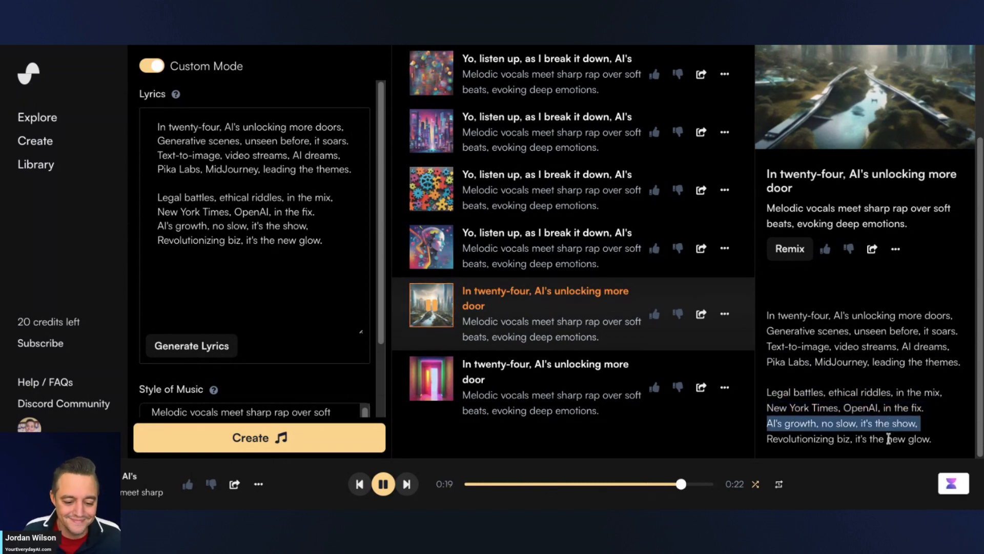
triple_click(889, 439)
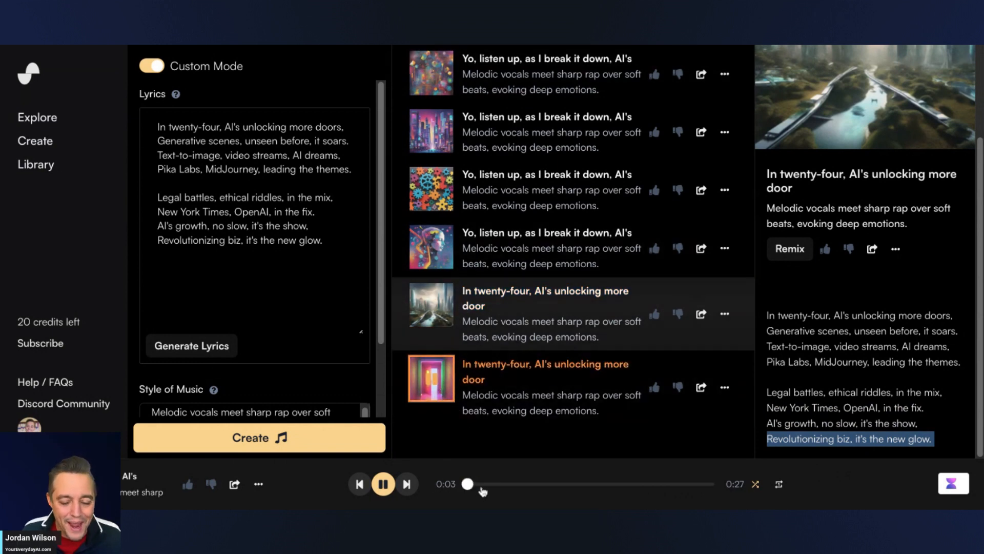
Restart the second new "In twenty-four" song from the beginning, follow its lyrics line by line, and pause playback after the last line
click(385, 484)
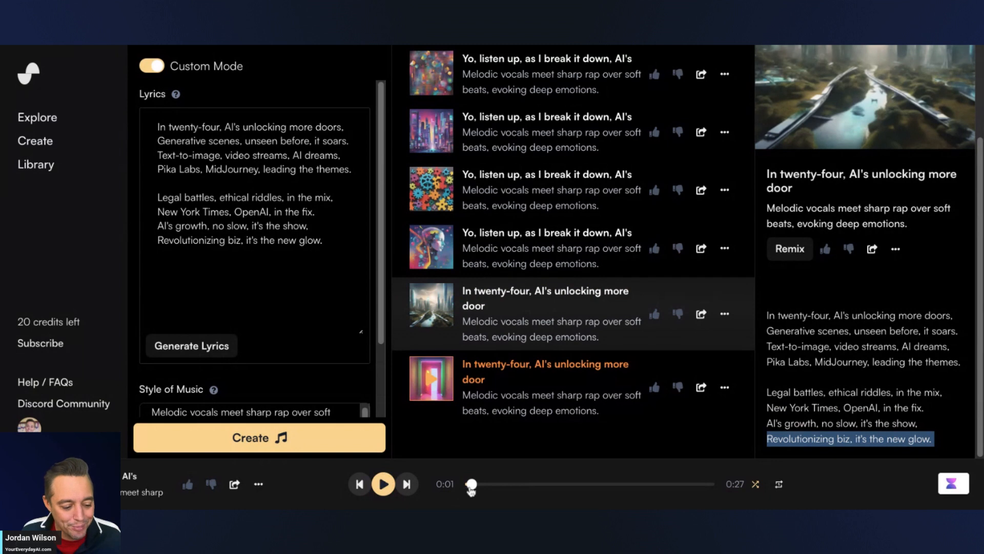
click(471, 487)
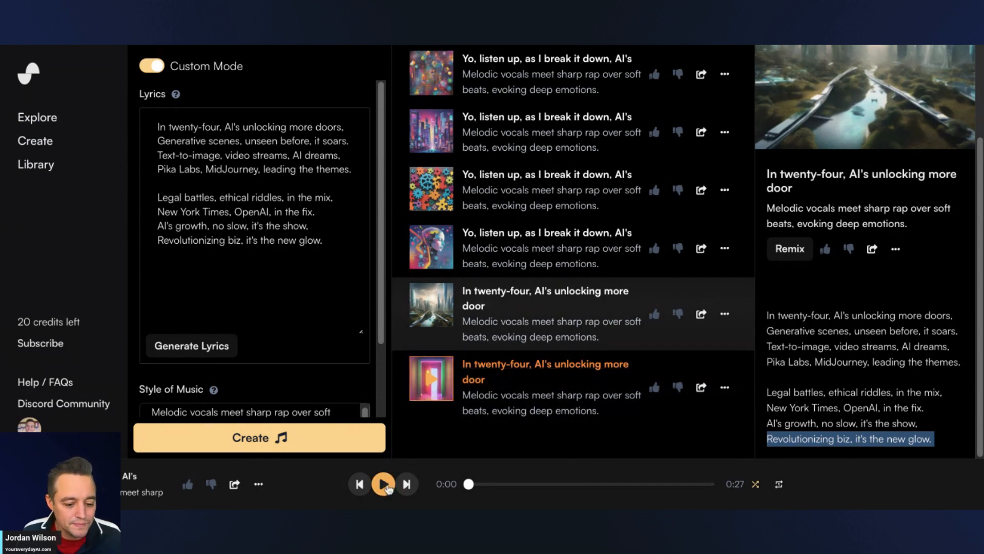
click(384, 484)
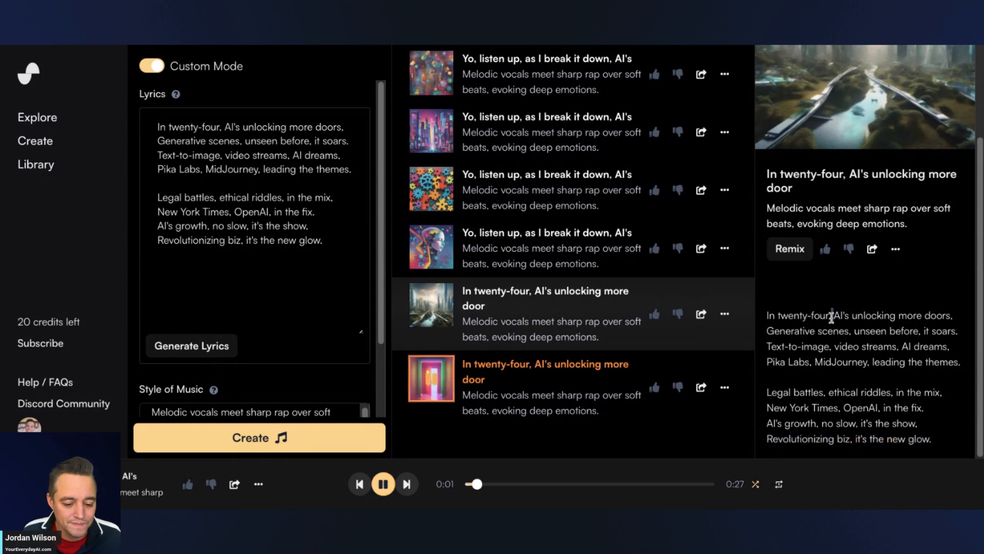
triple_click(830, 316)
triple_click(831, 331)
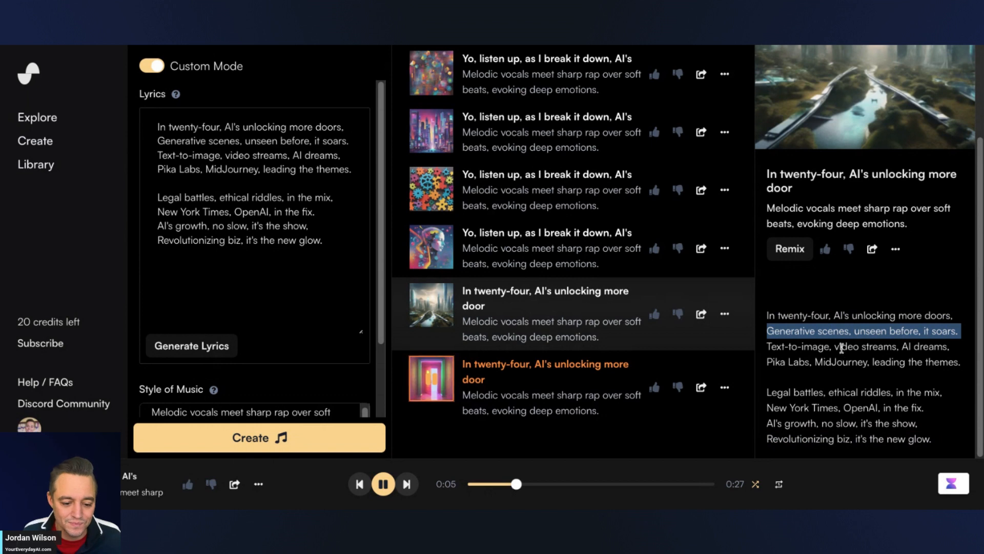
click(841, 347)
triple_click(841, 347)
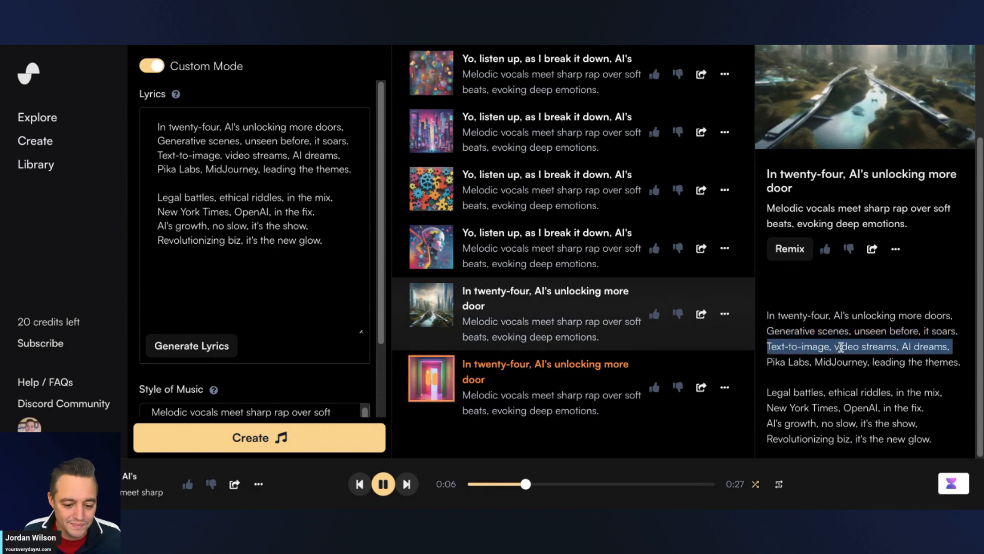
triple_click(835, 364)
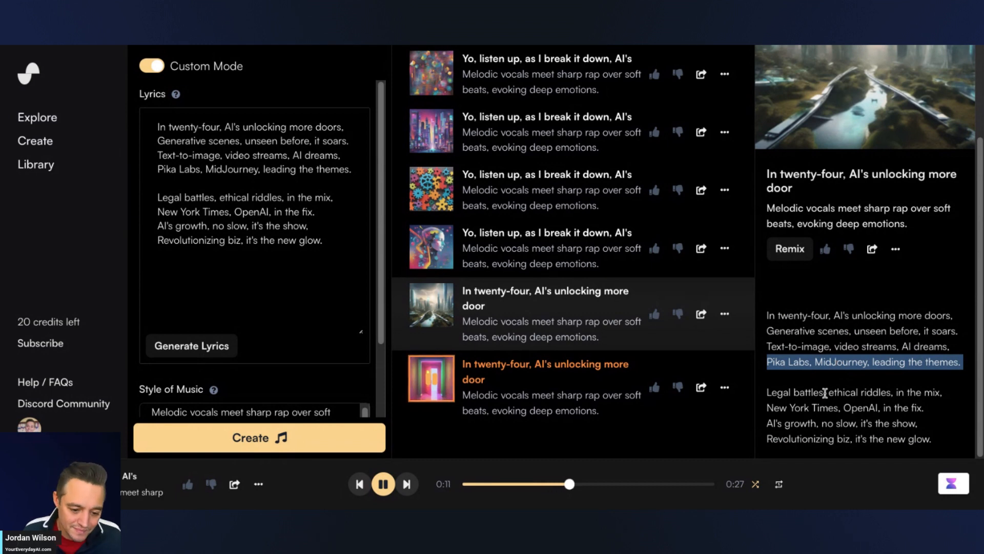
triple_click(824, 392)
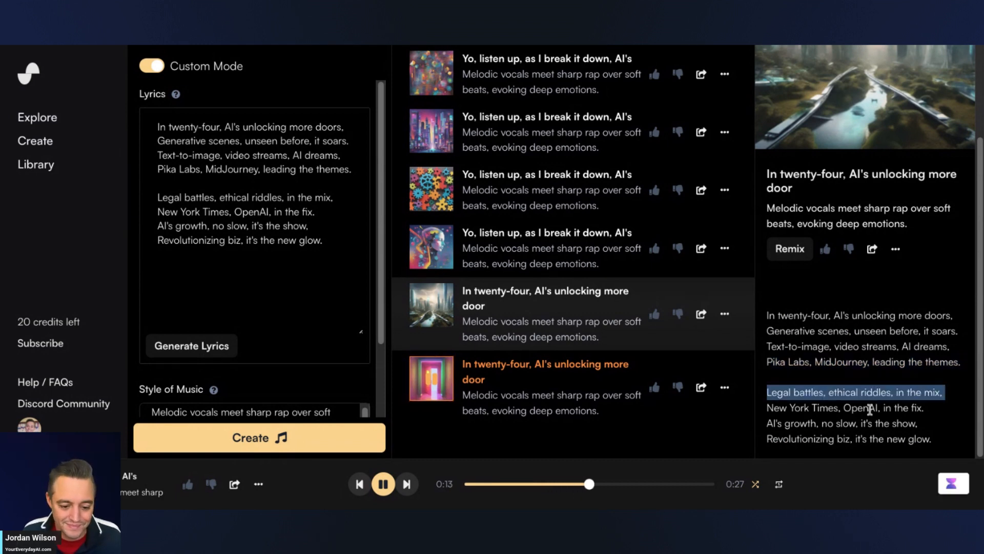
triple_click(869, 408)
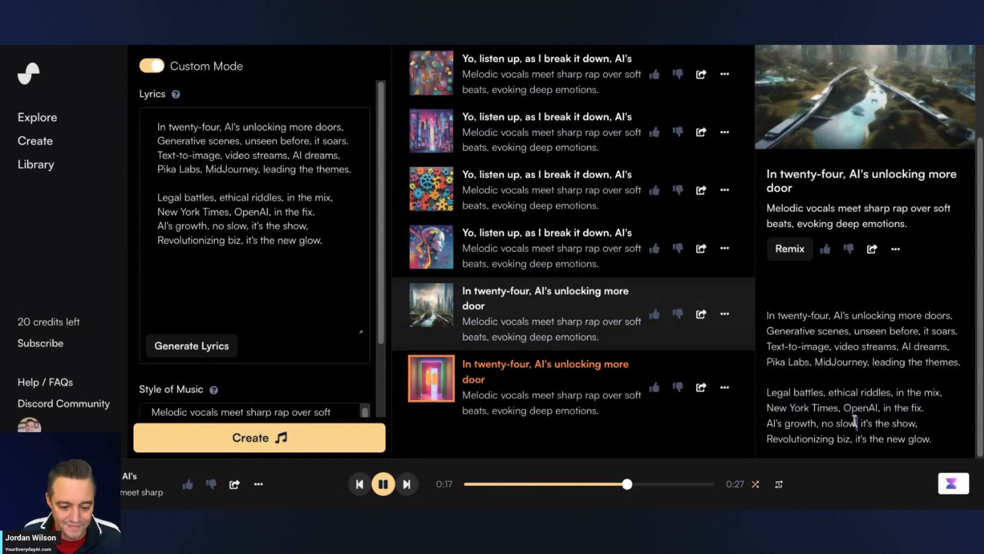
triple_click(857, 422)
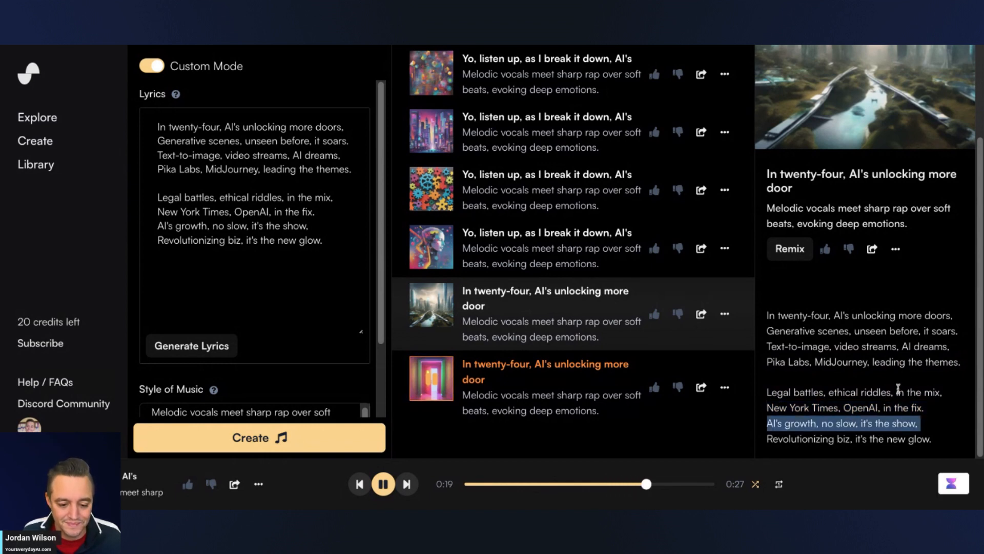
triple_click(866, 440)
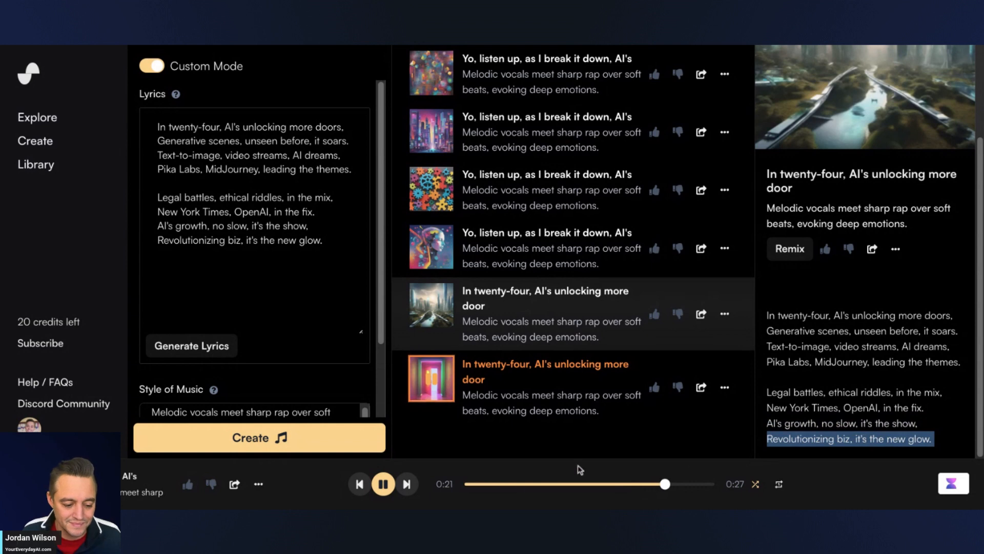
click(383, 484)
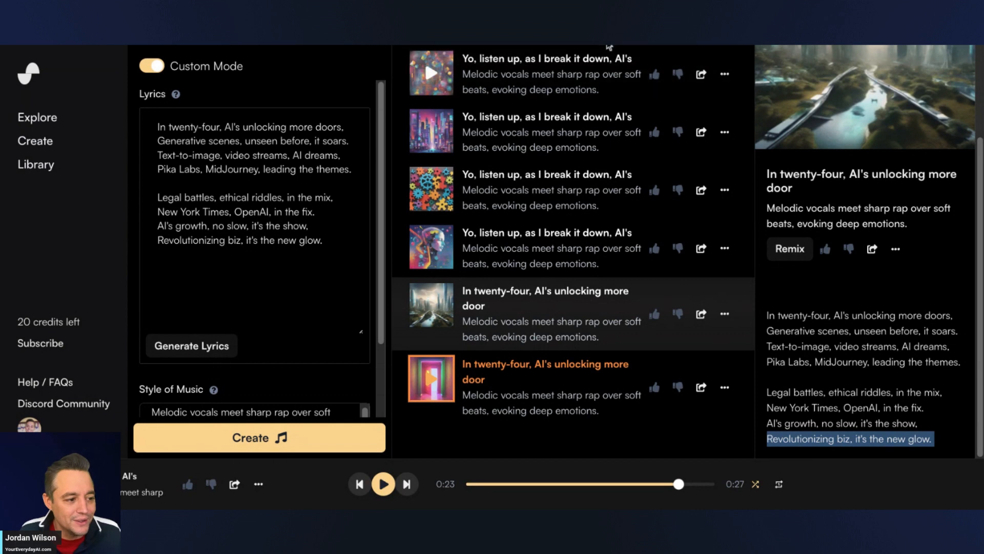
Start a remix of the first new "In twenty-four" song
click(724, 313)
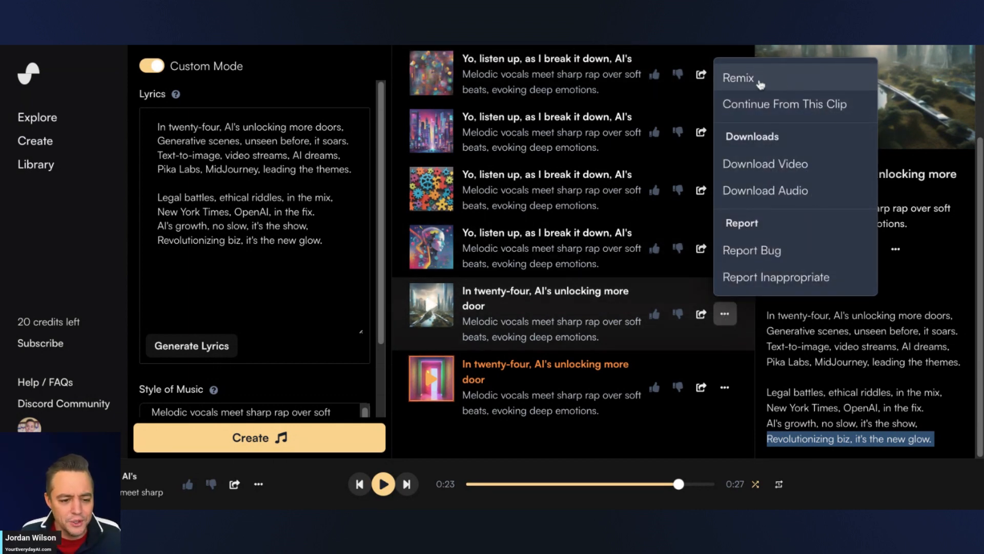
click(786, 82)
key(ctrl+a)
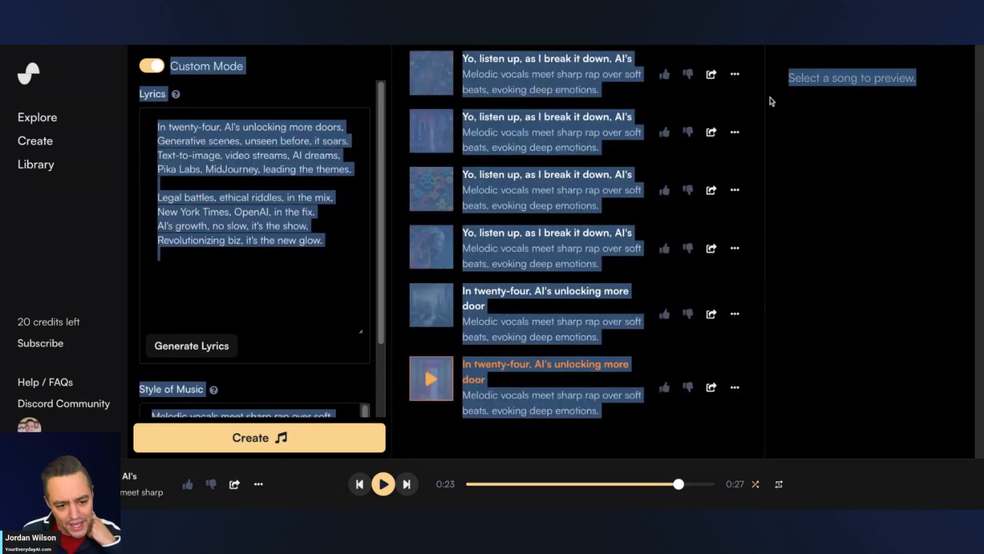
Rewrite the opening lyric line as "In twenty twenty-four, A-I is unlocking more doors,"
triple_click(328, 237)
click(205, 171)
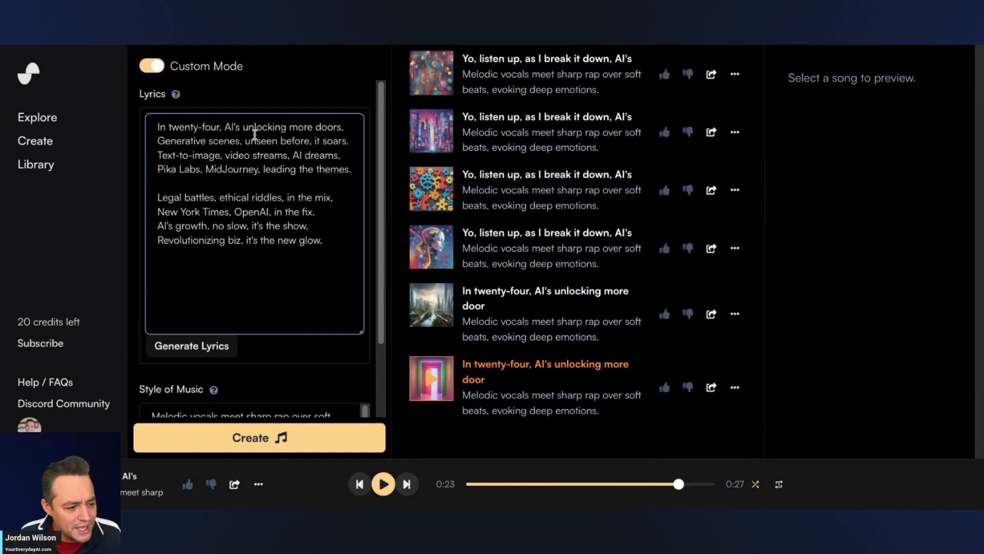
double_click(240, 128)
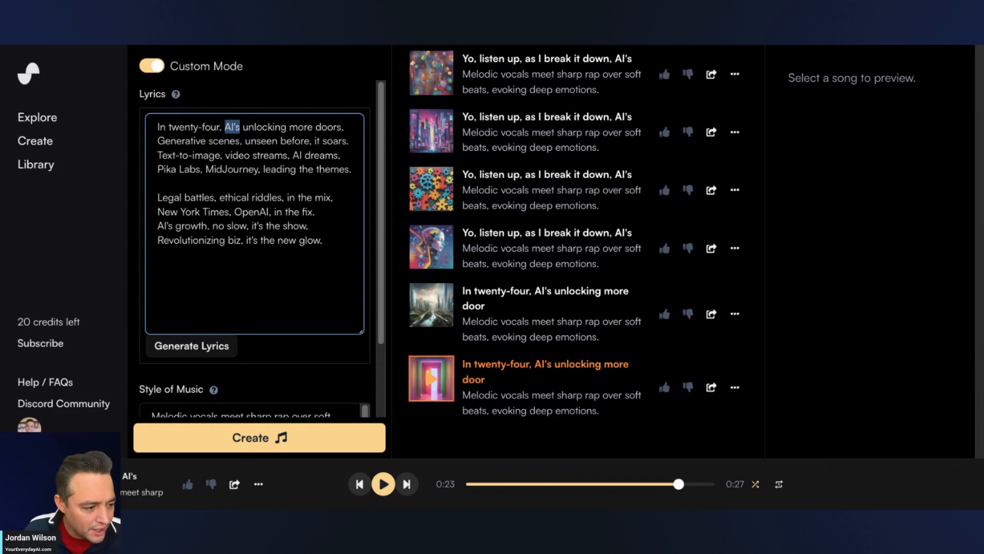
click(166, 127)
text(twent)
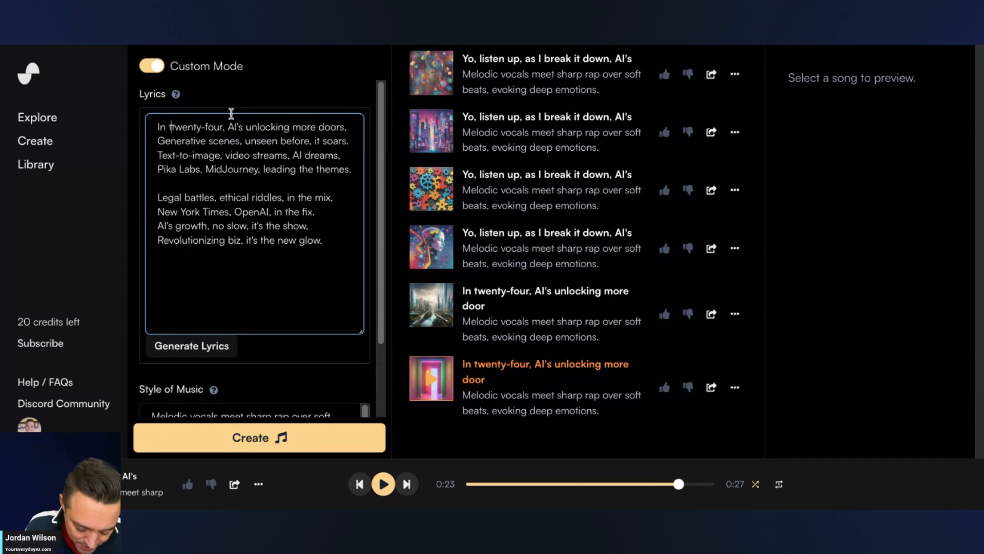
text(y)
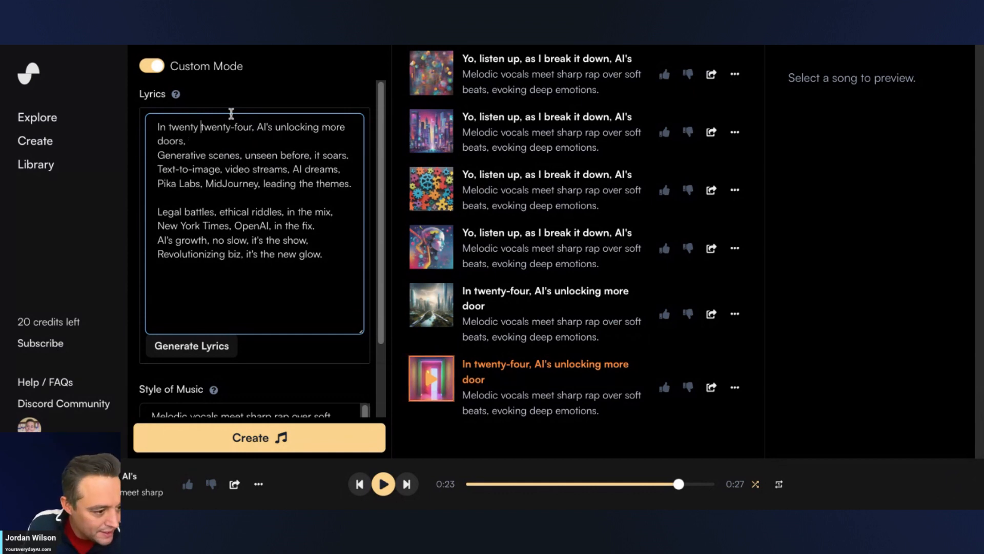
double_click(264, 126)
text(A-)
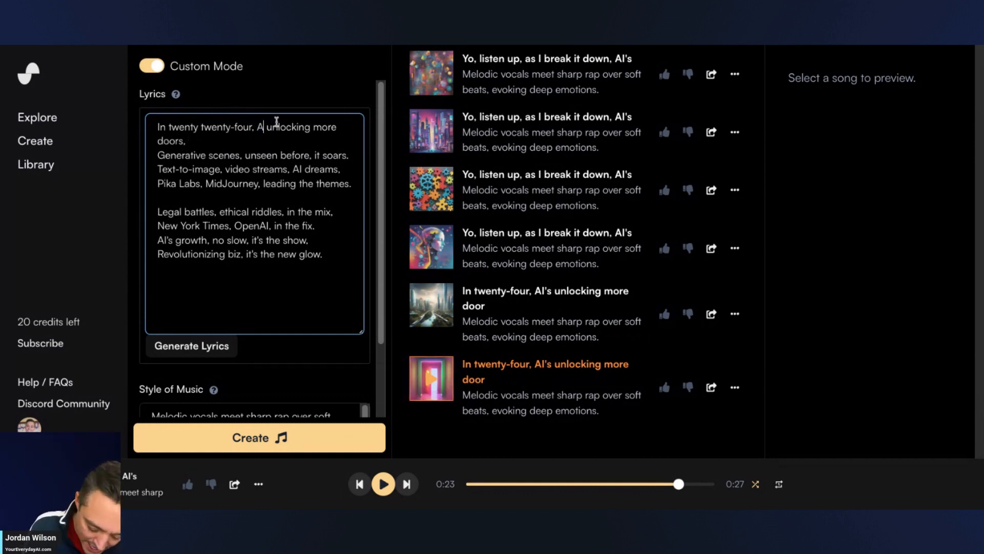
text(I is)
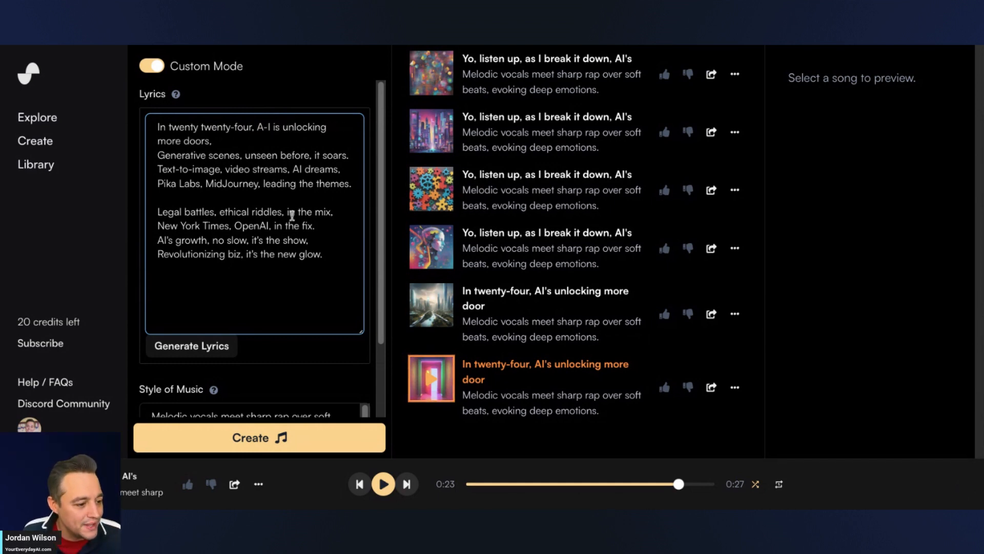
Change "AI dreams" to "A-I dreams" in the first stanza and "OpenAI" to "Open A-I" in the second
double_click(297, 172)
text(A-I)
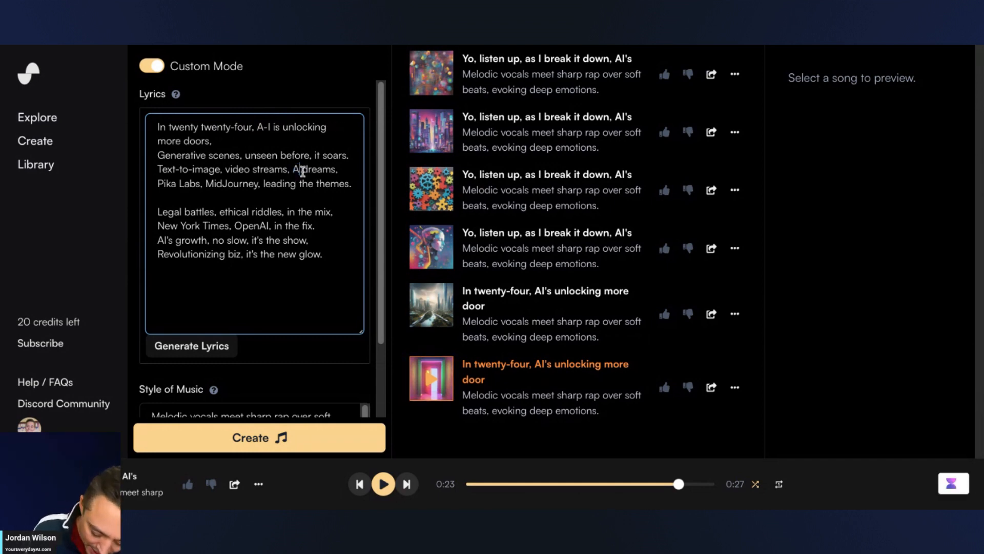
click(260, 228)
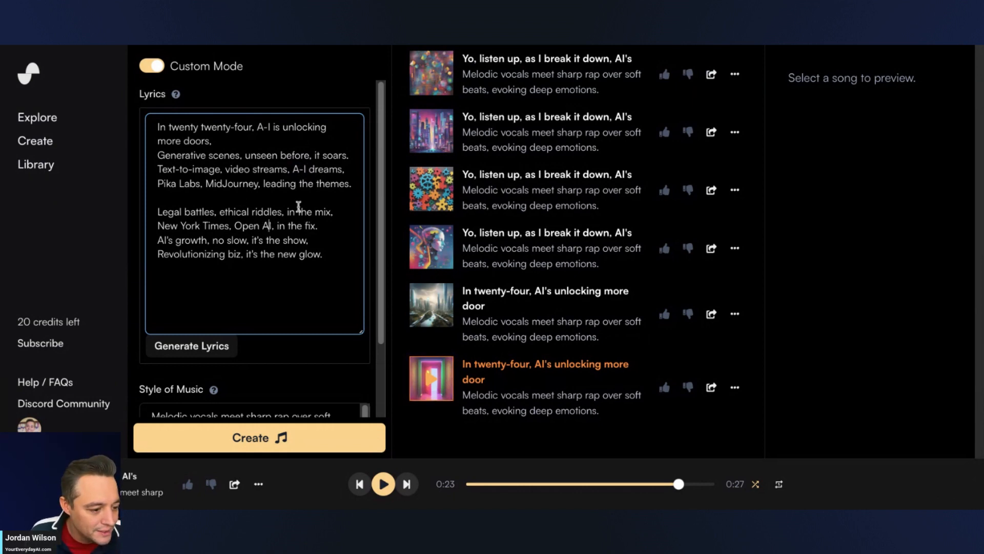
text(-)
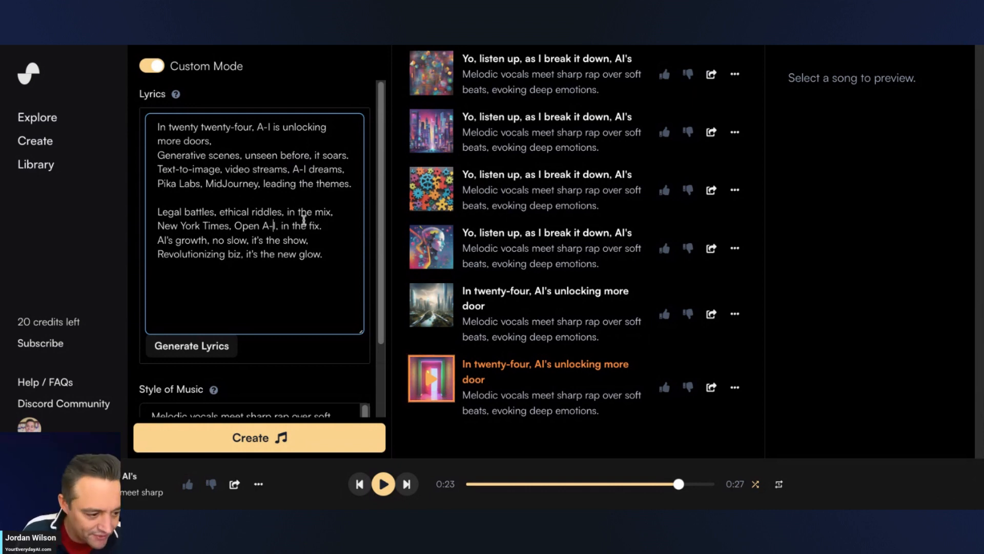
Replace the style of music with "emotional and high energy rap song with light and energetic beats"
scroll(353, 254, down, 2)
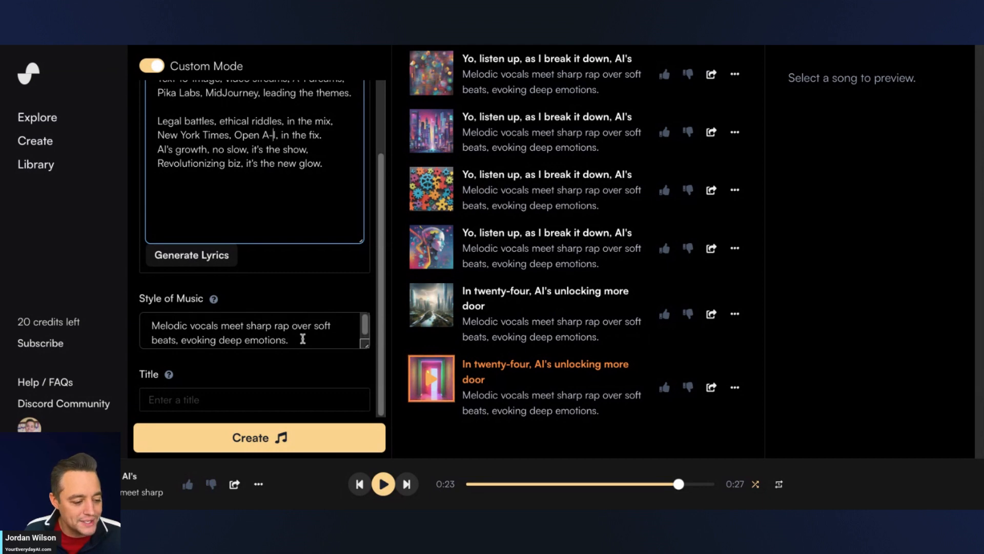
drag(302, 338, 148, 324)
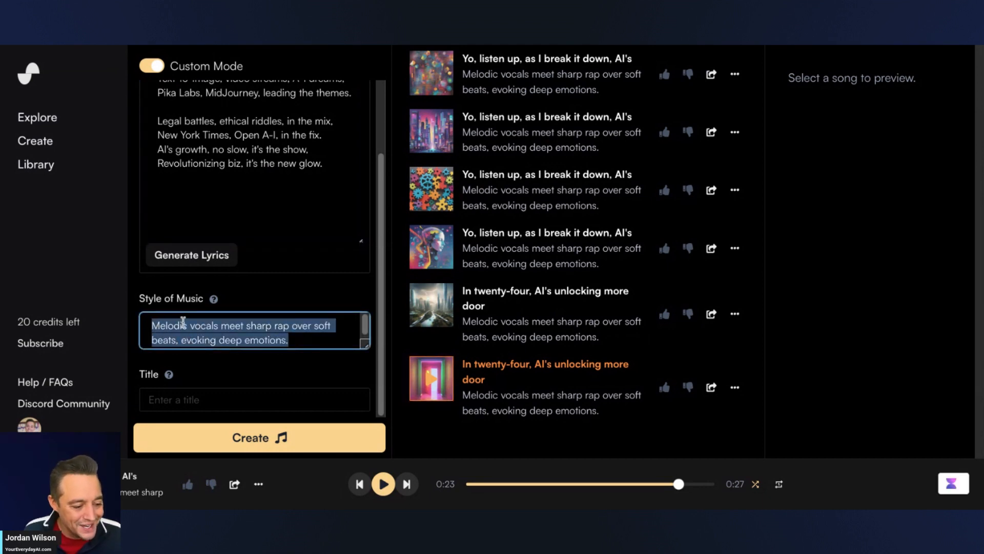
click(219, 325)
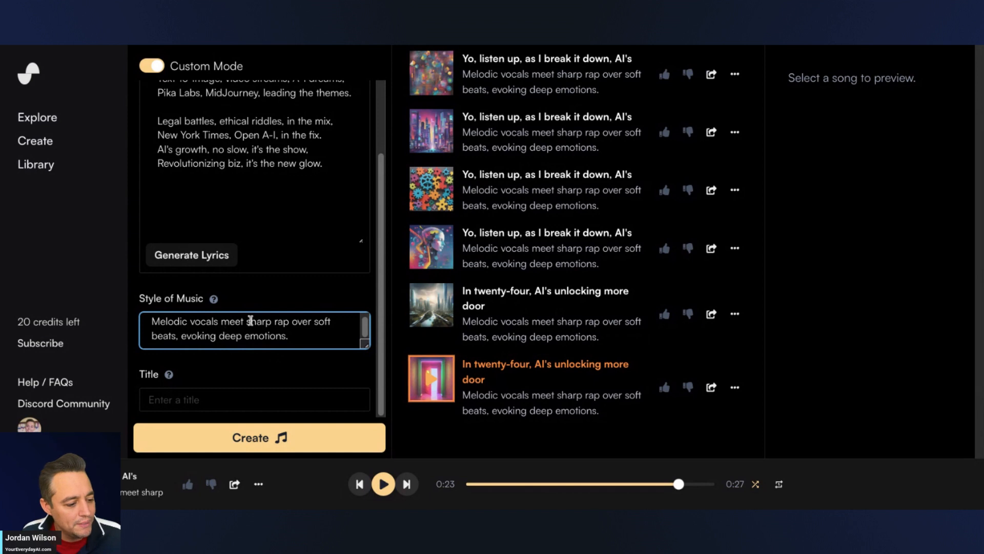
key(ctrl+a)
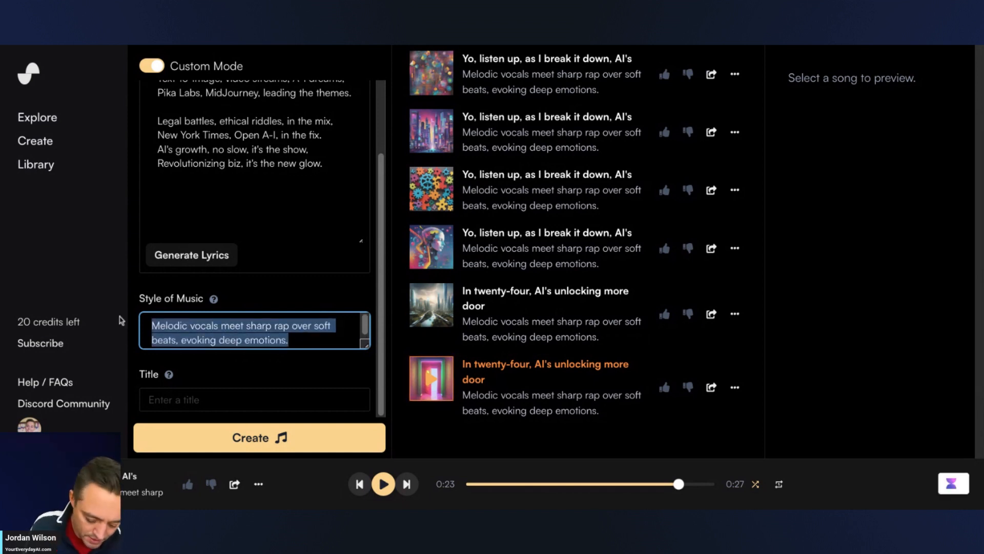
text(emotional )
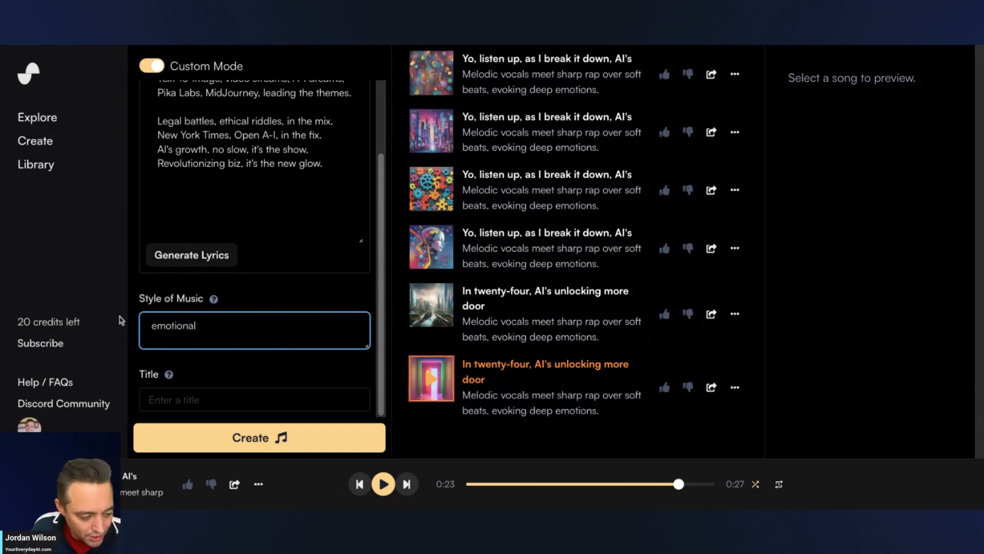
text(and high ener)
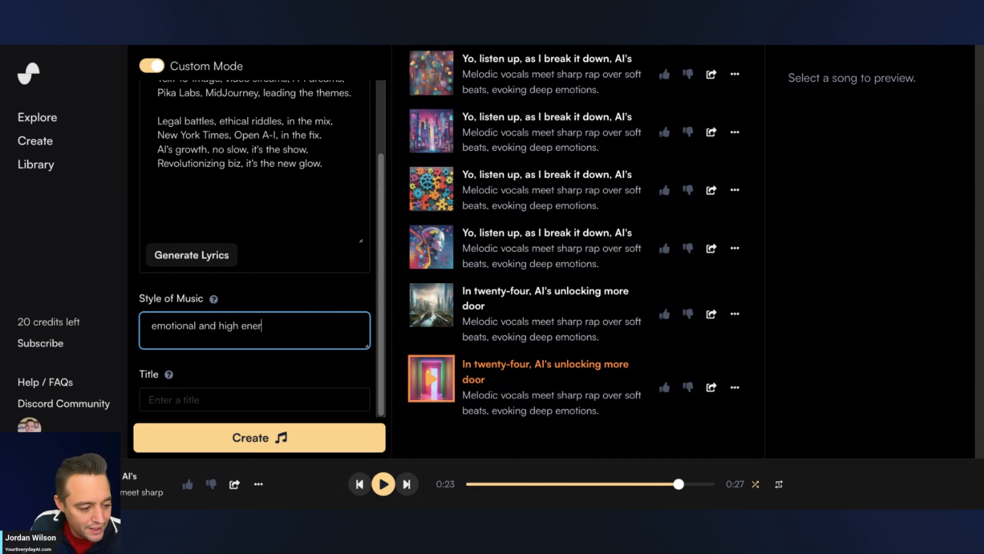
text(gy rap)
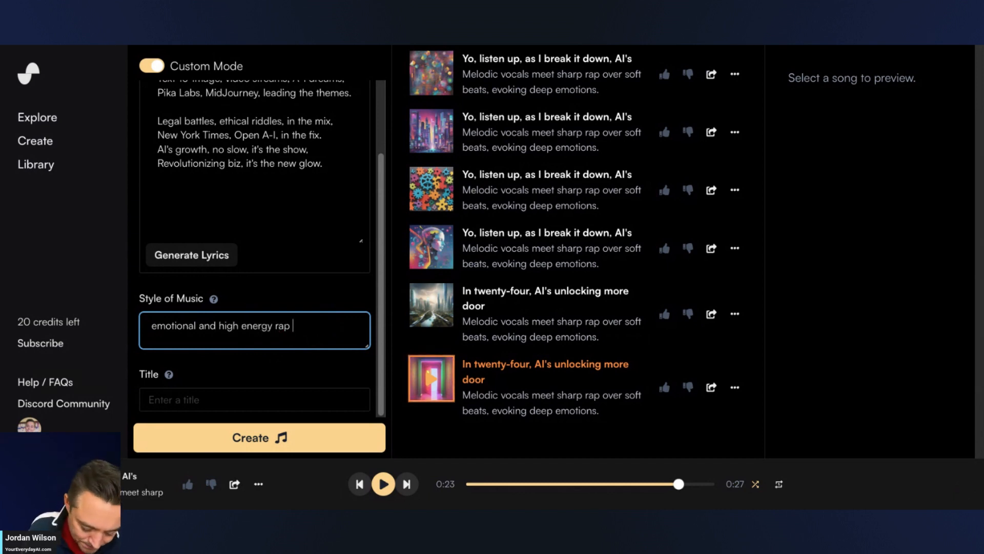
text( song with)
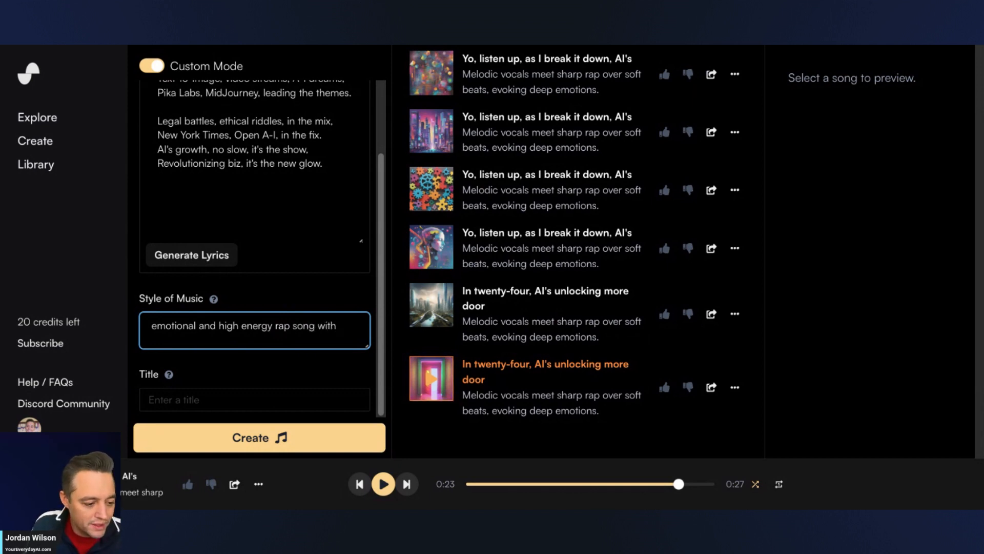
text( light )
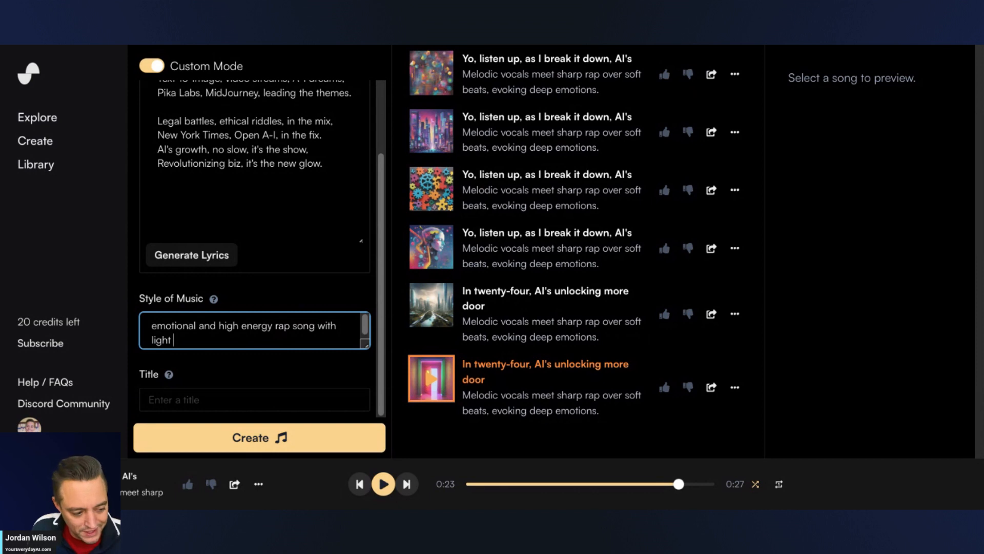
text(and )
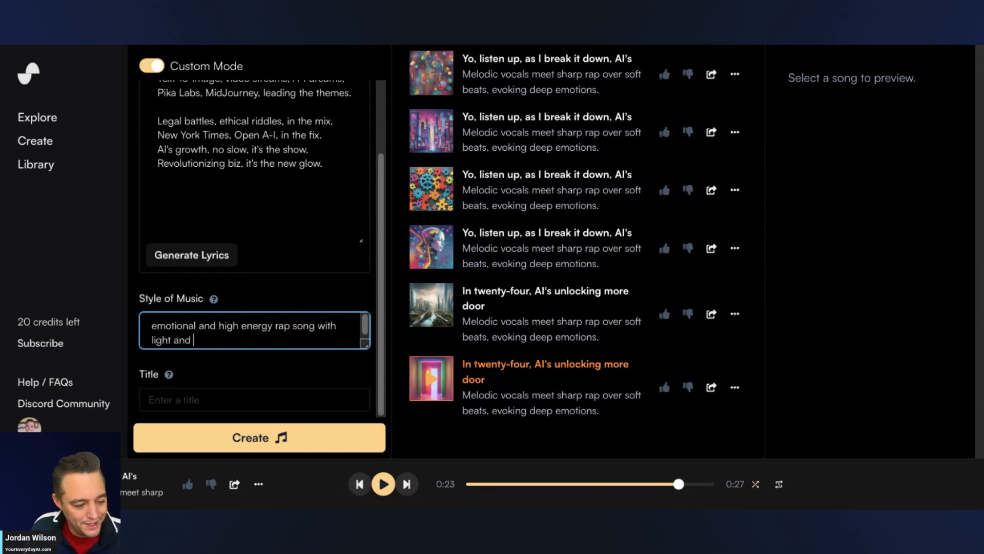
text(energetic )
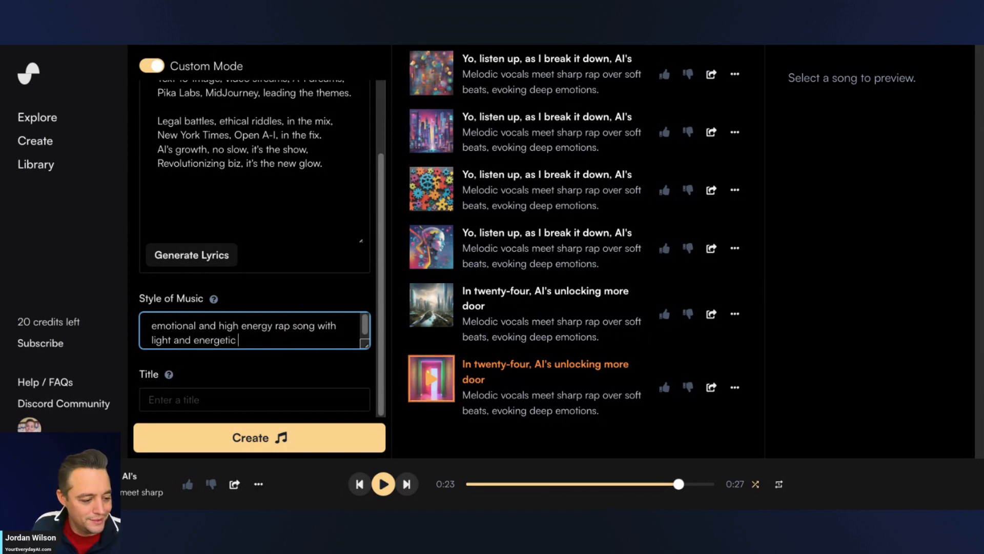
text(beats)
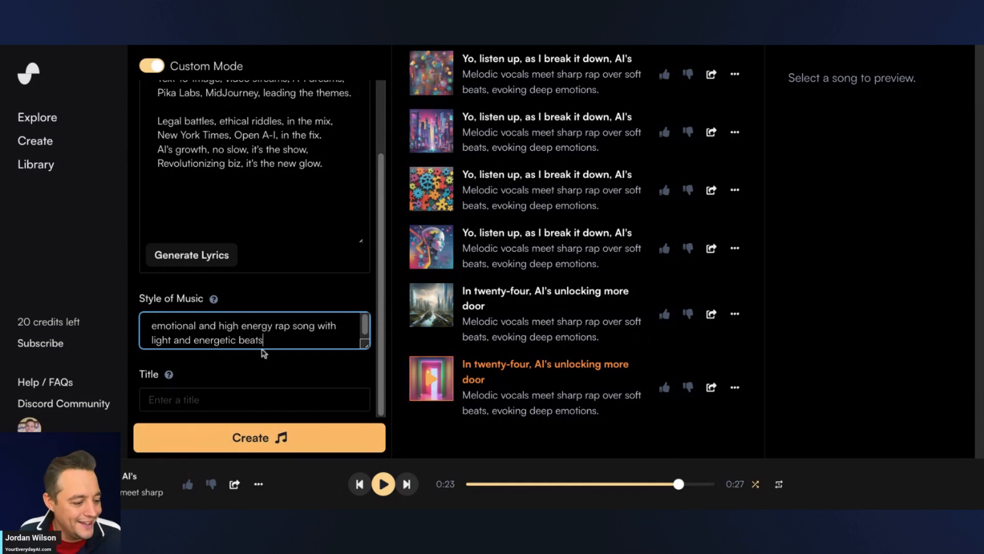
Try to create the song from the revised lyrics and the new music style
scroll(266, 336, down, 1)
click(255, 442)
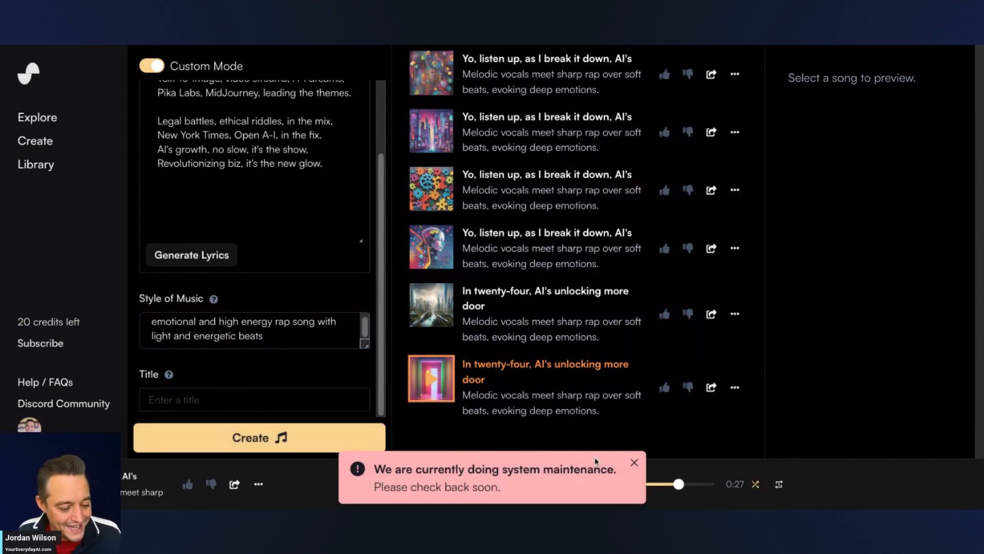
click(634, 464)
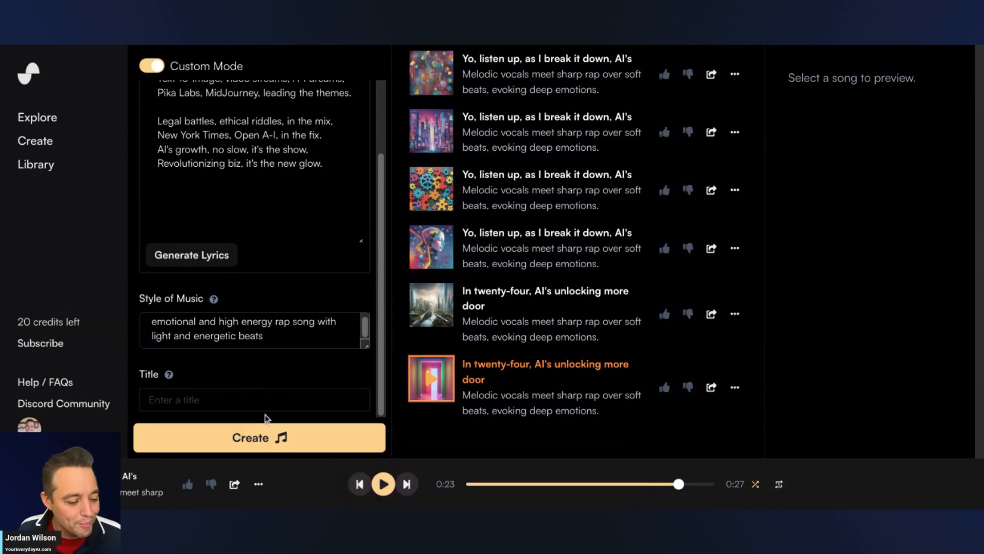
click(282, 329)
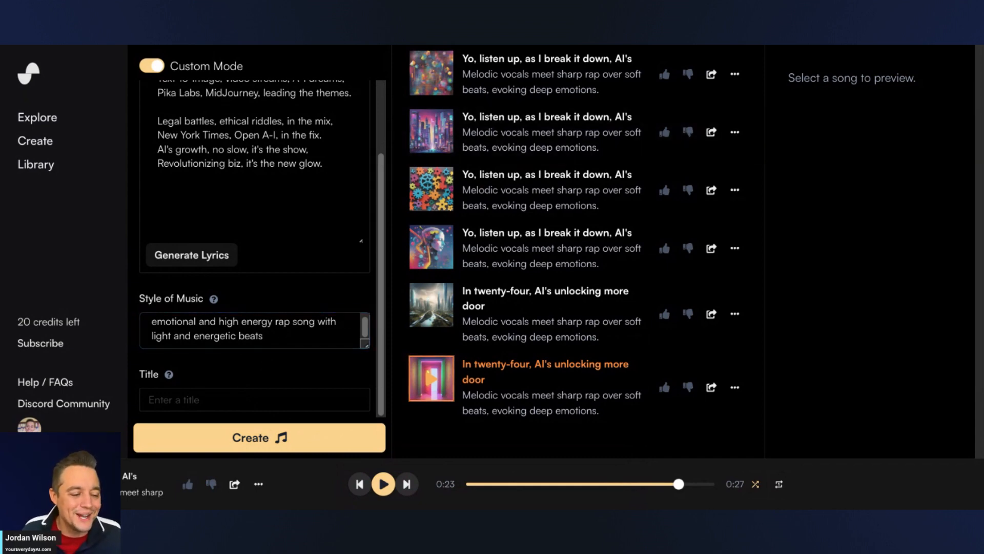
Switch to the Everyday AI website's home page
key(ctrl+Tab)
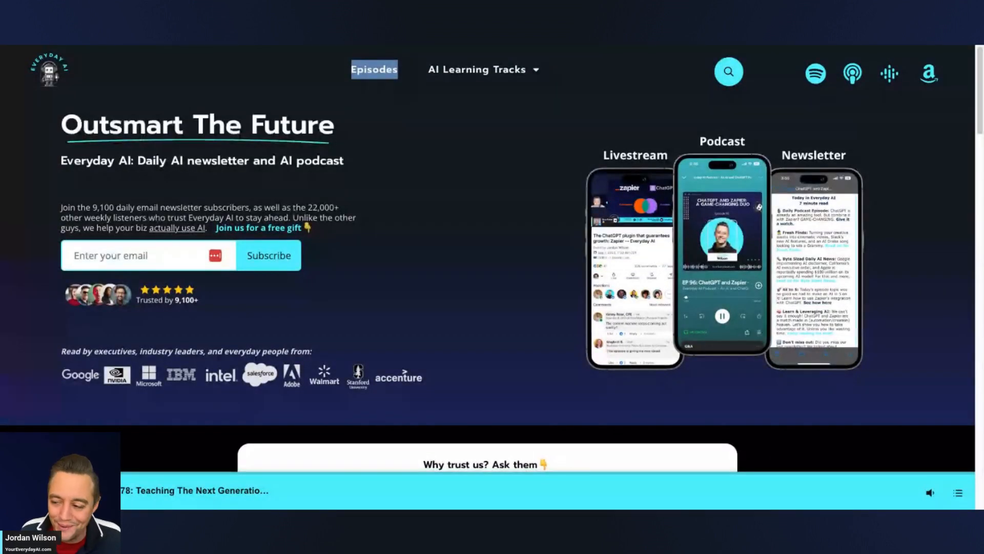